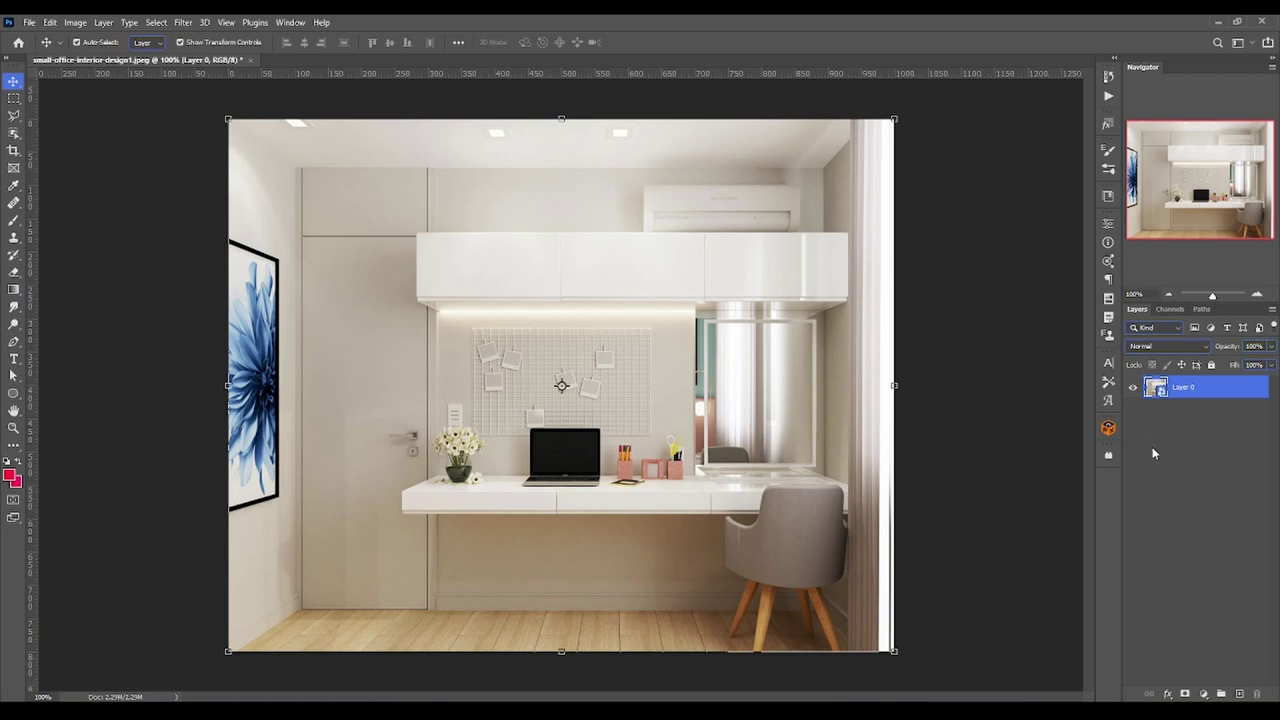
# - Open, close and reopen the Layers panel's fill and adjustment layer menu
pyautogui.click(1203, 693)
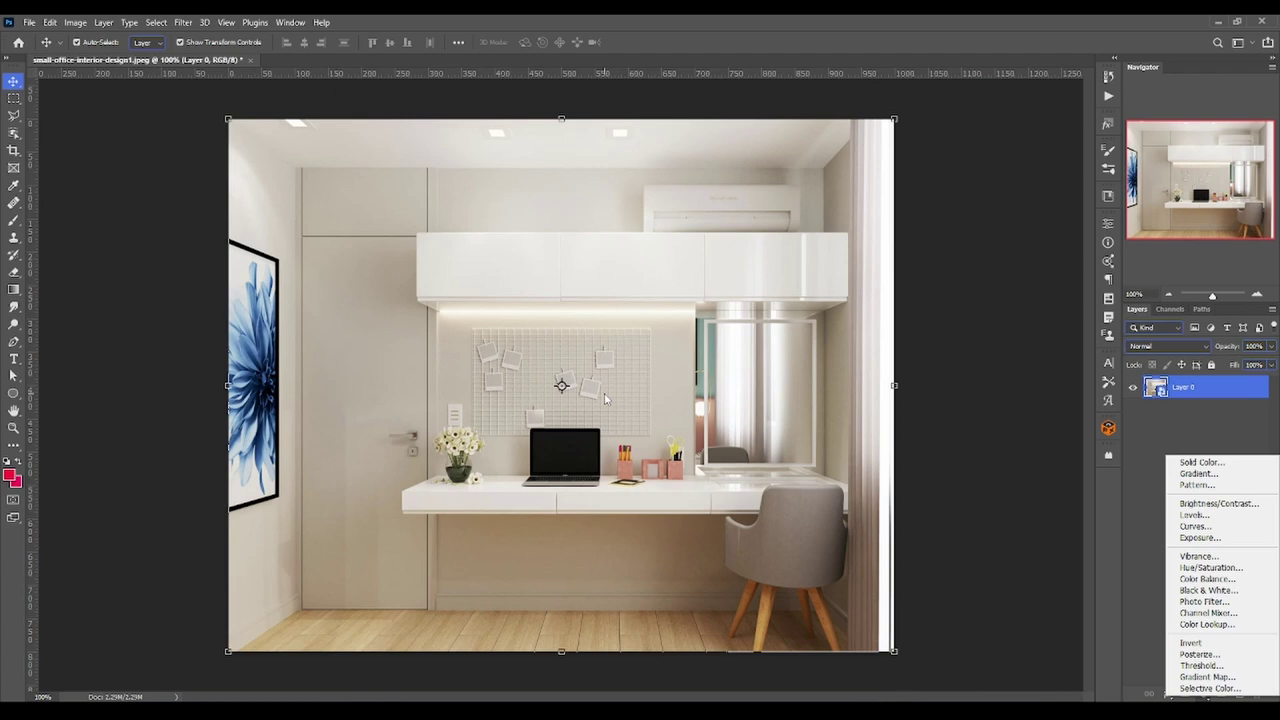
pyautogui.click(1146, 567)
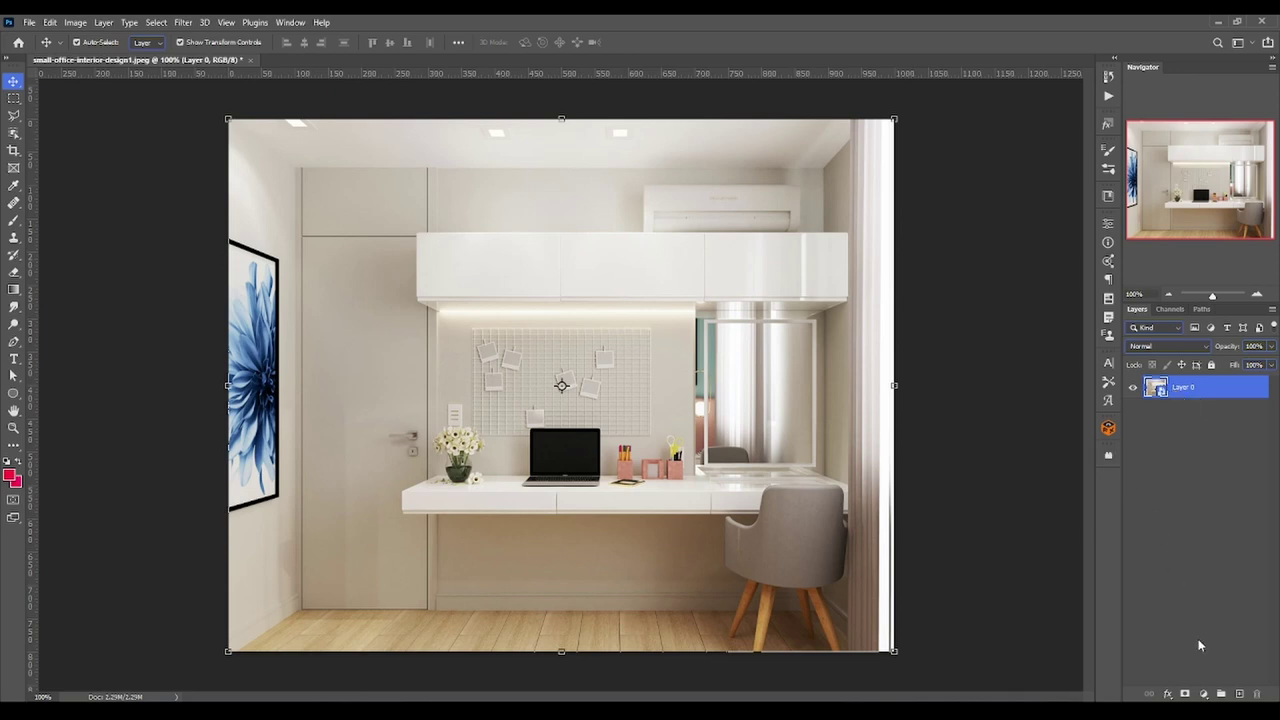
pyautogui.click(1203, 693)
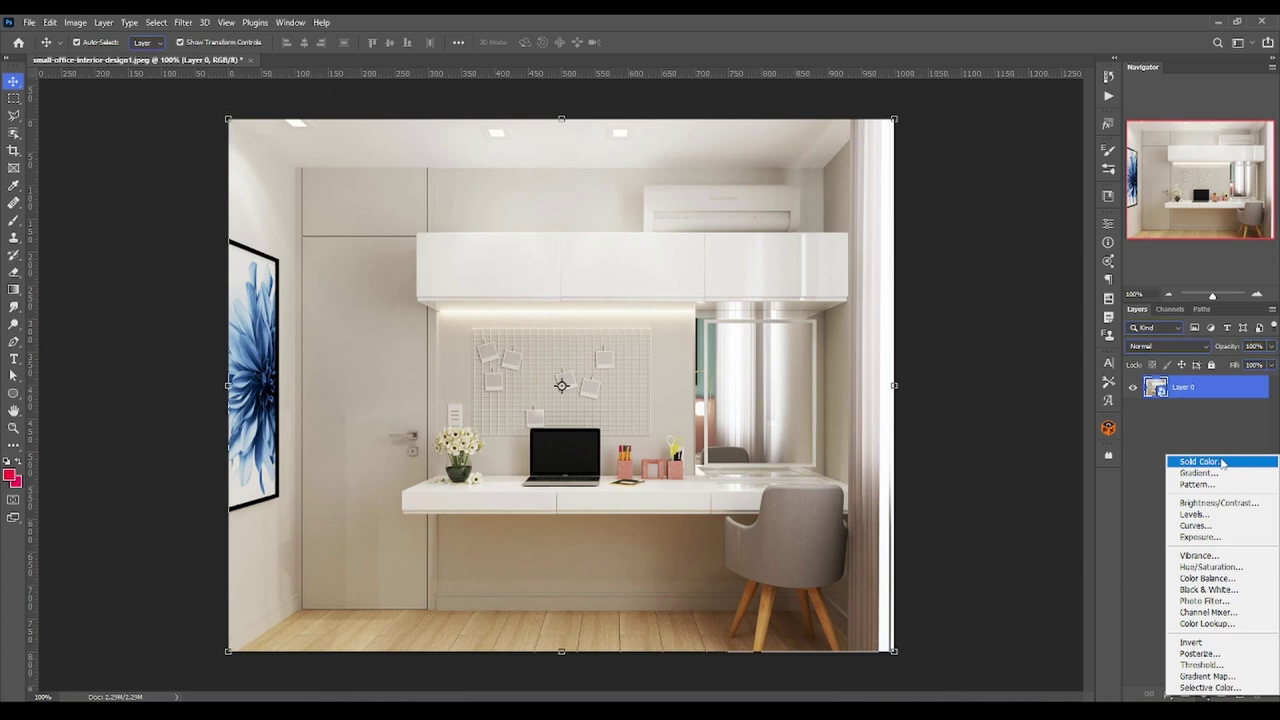
# - Add a Solid Color fill layer, first choosing a purple colour
pyautogui.click(1222, 462)
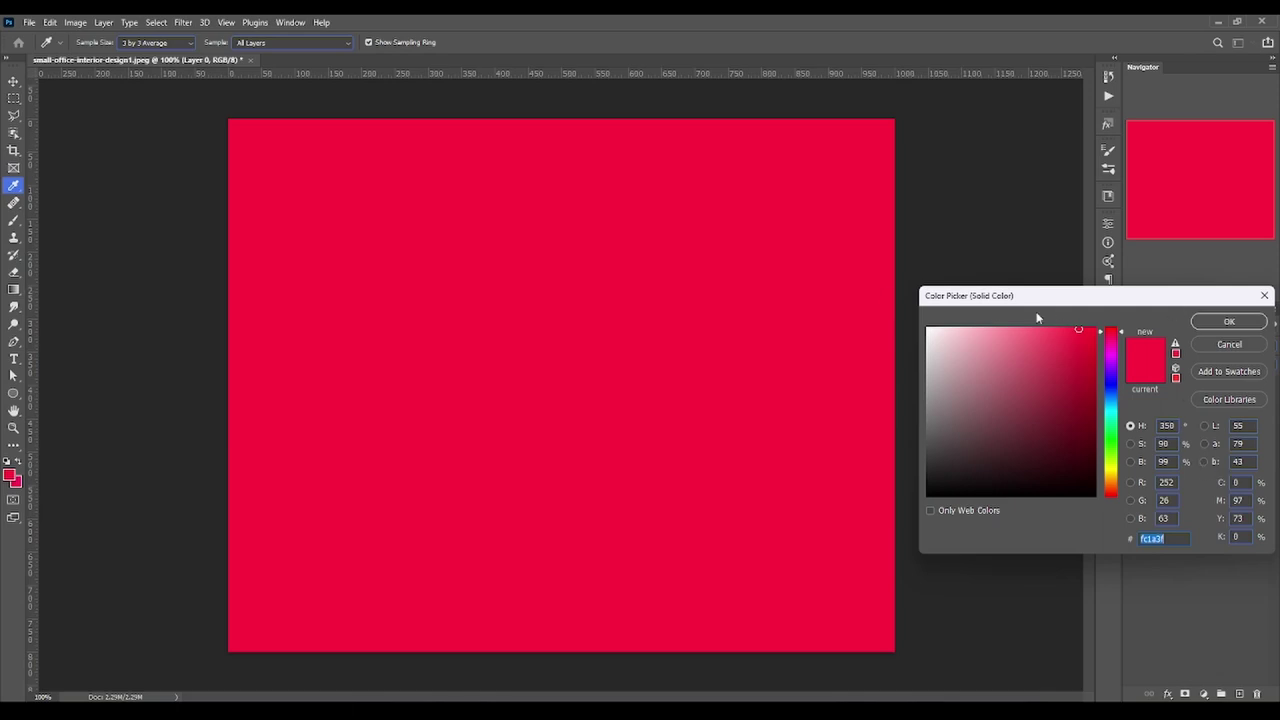
pyautogui.moveTo(1063, 300)
pyautogui.mouseDown()
pyautogui.moveTo(797, 314)
pyautogui.moveTo(685, 240)
pyautogui.mouseUp()
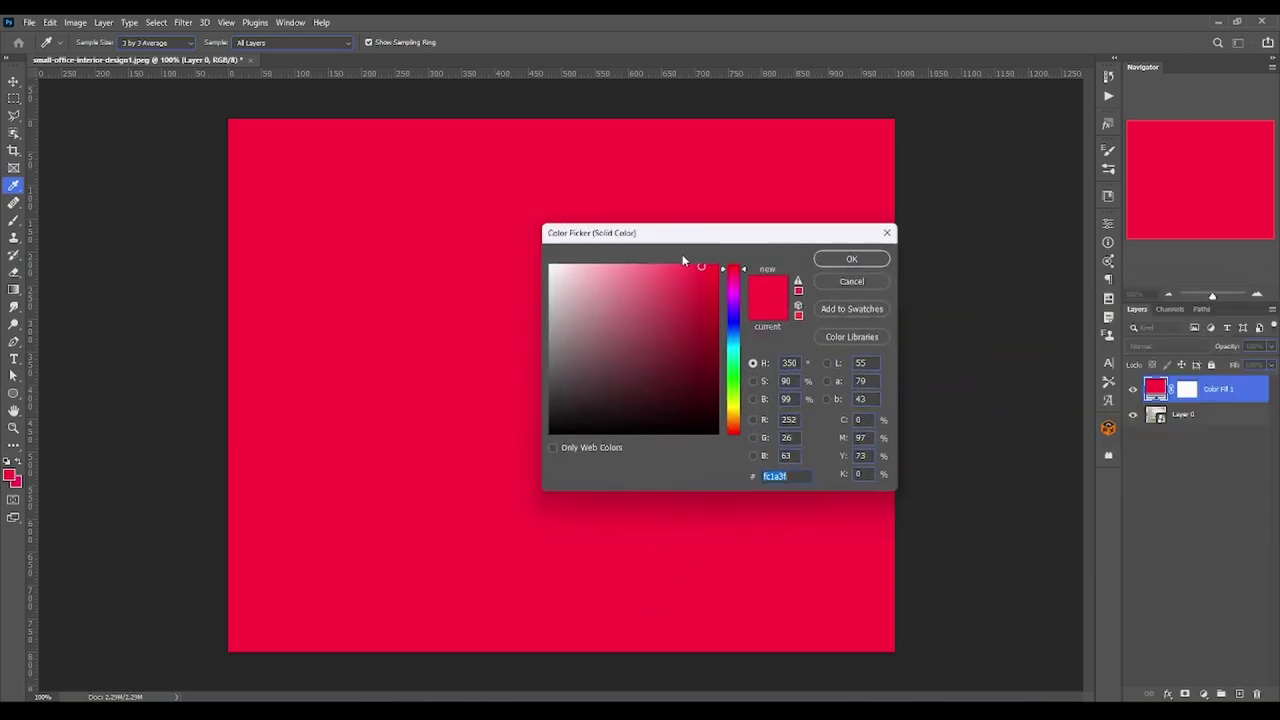
pyautogui.click(733, 312)
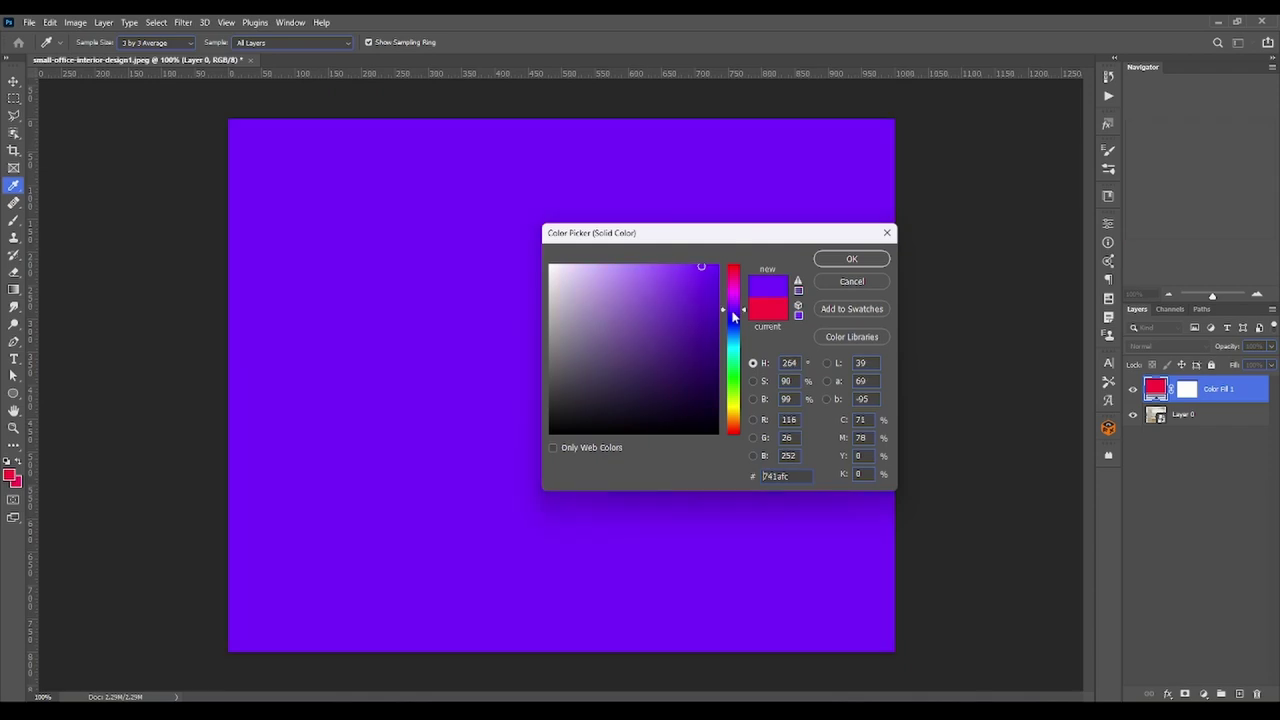
pyautogui.click(840, 259)
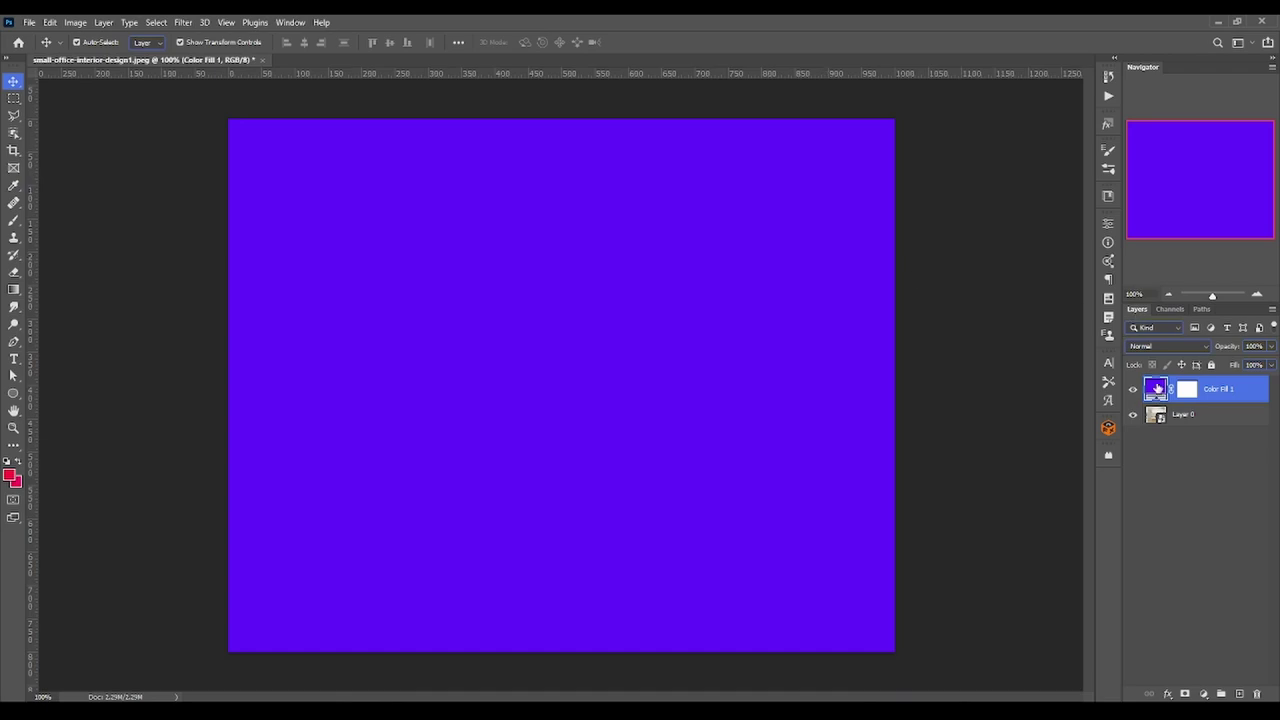
# - Recolor Color Fill 1 to pink-red fc1a4f and hide the layer
pyautogui.doubleClick(1150, 390)
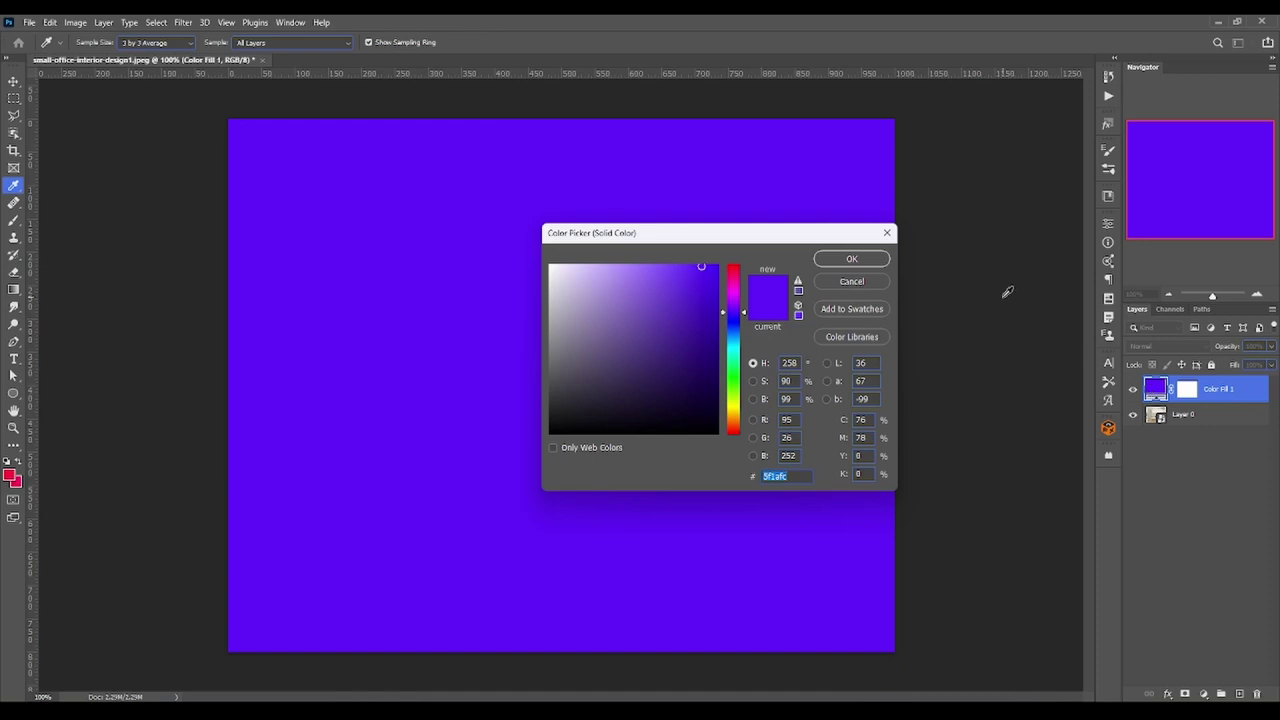
pyautogui.moveTo(728, 311); pyautogui.dragTo(728, 271)
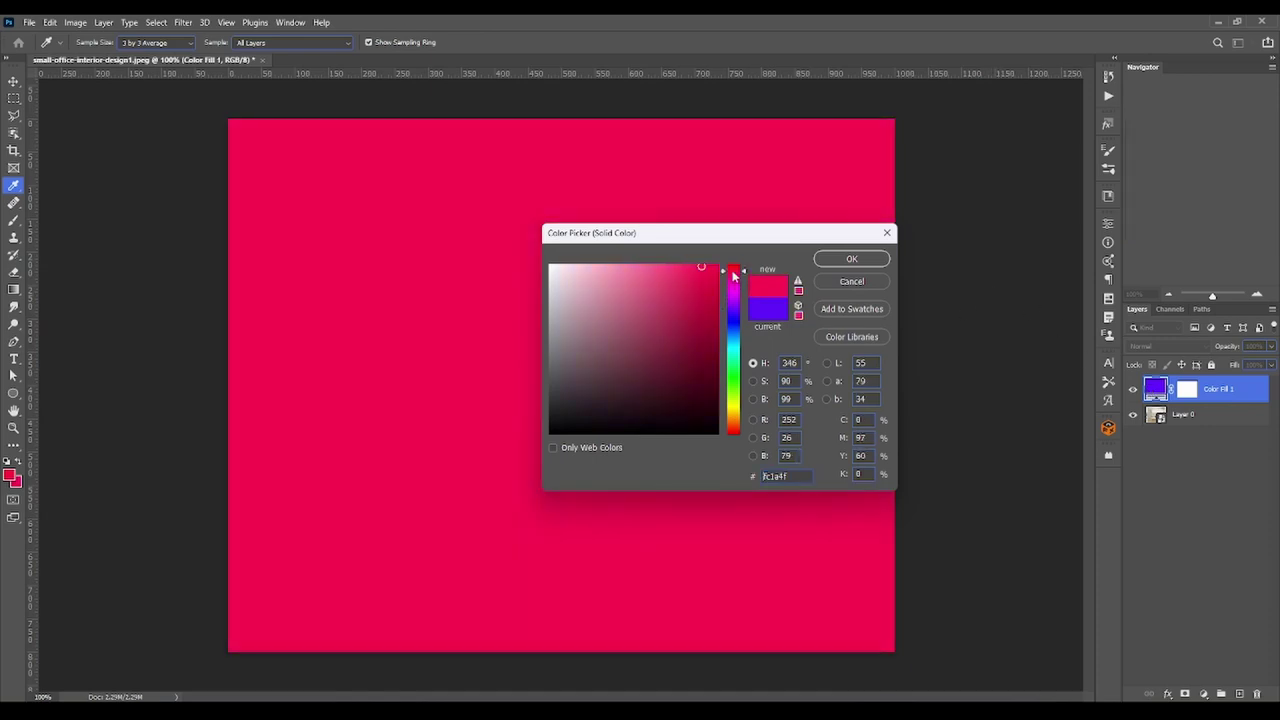
pyautogui.click(848, 260)
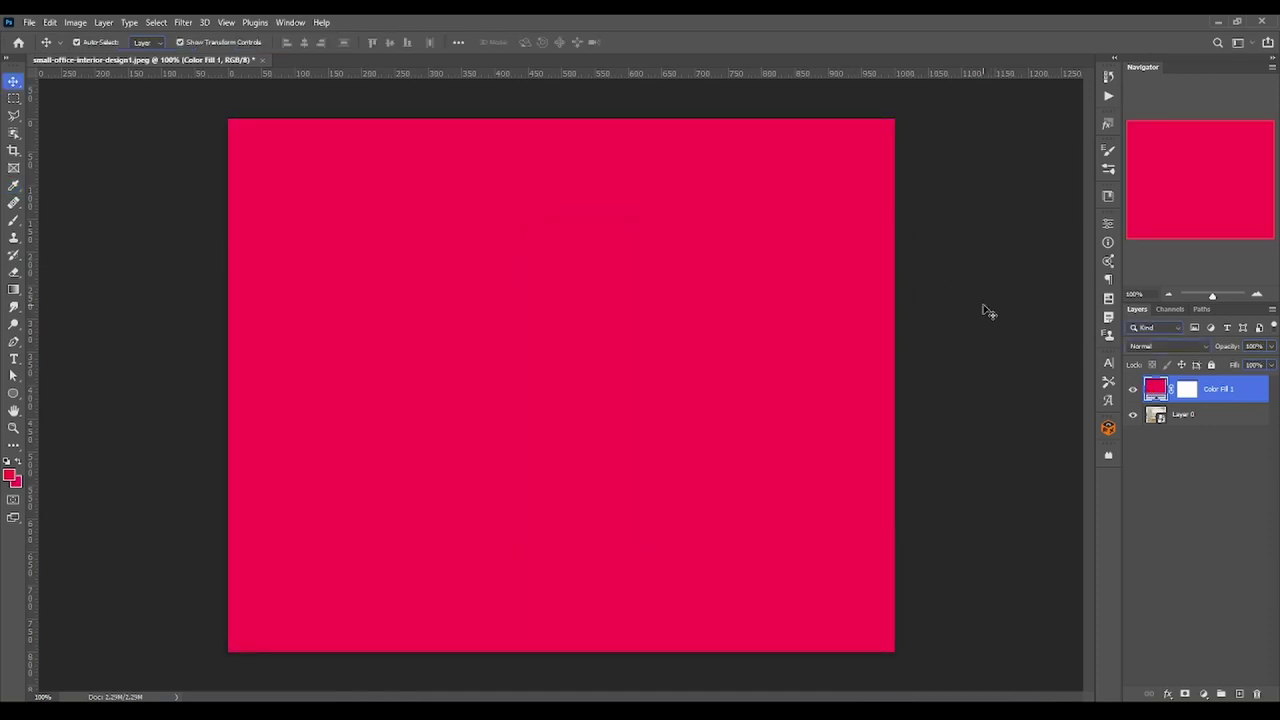
pyautogui.click(1133, 390)
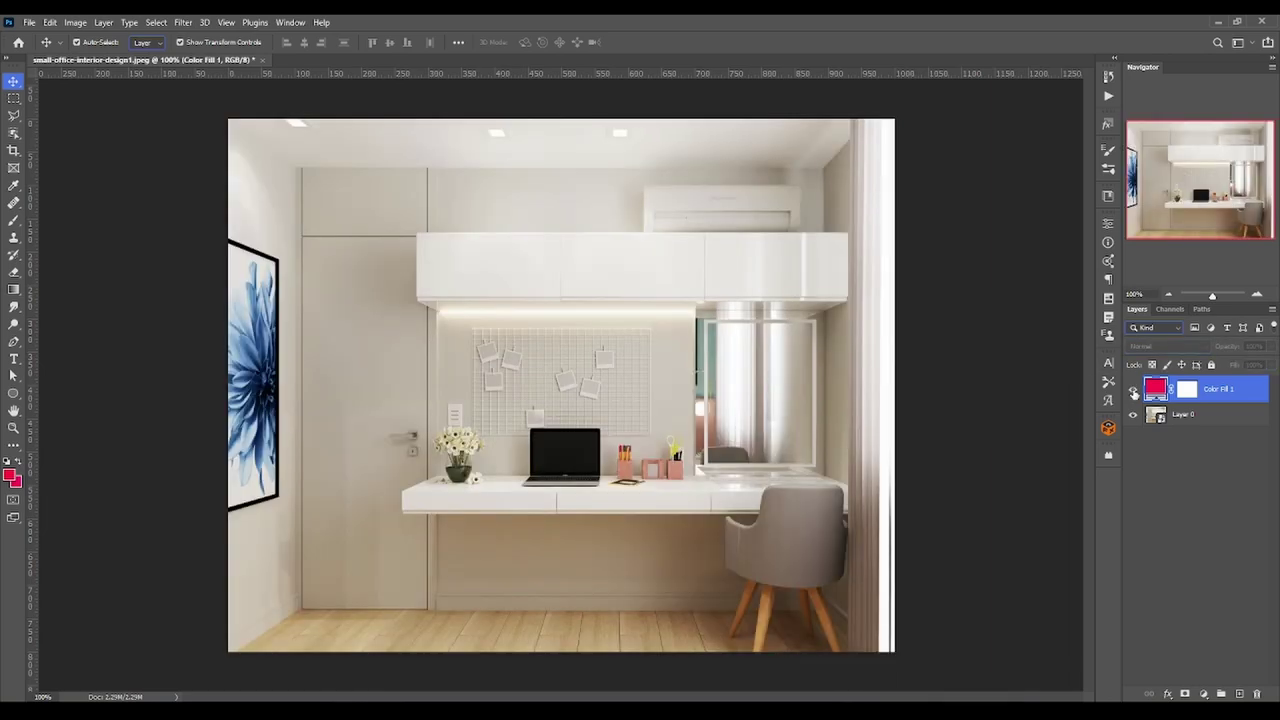
# - Add Gradient Fill 1 with the Violet, Orange preset, after trying Red, Green
pyautogui.click(1204, 693)
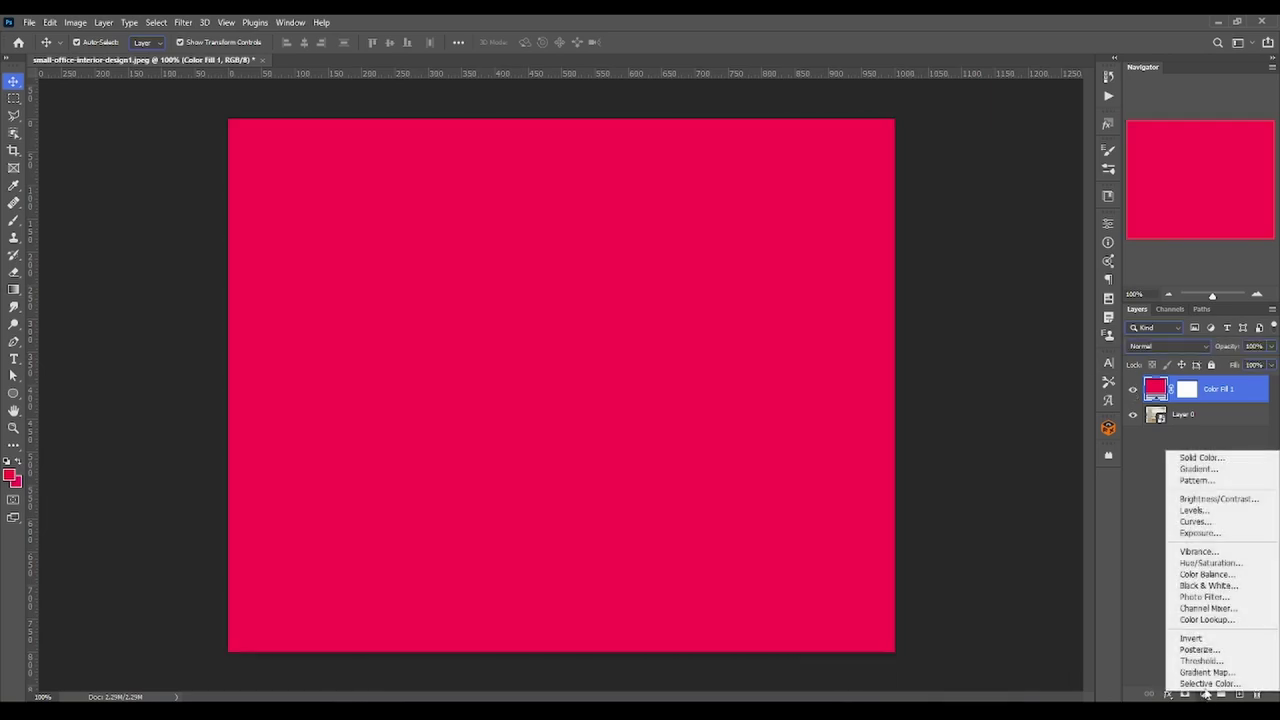
pyautogui.click(1190, 469)
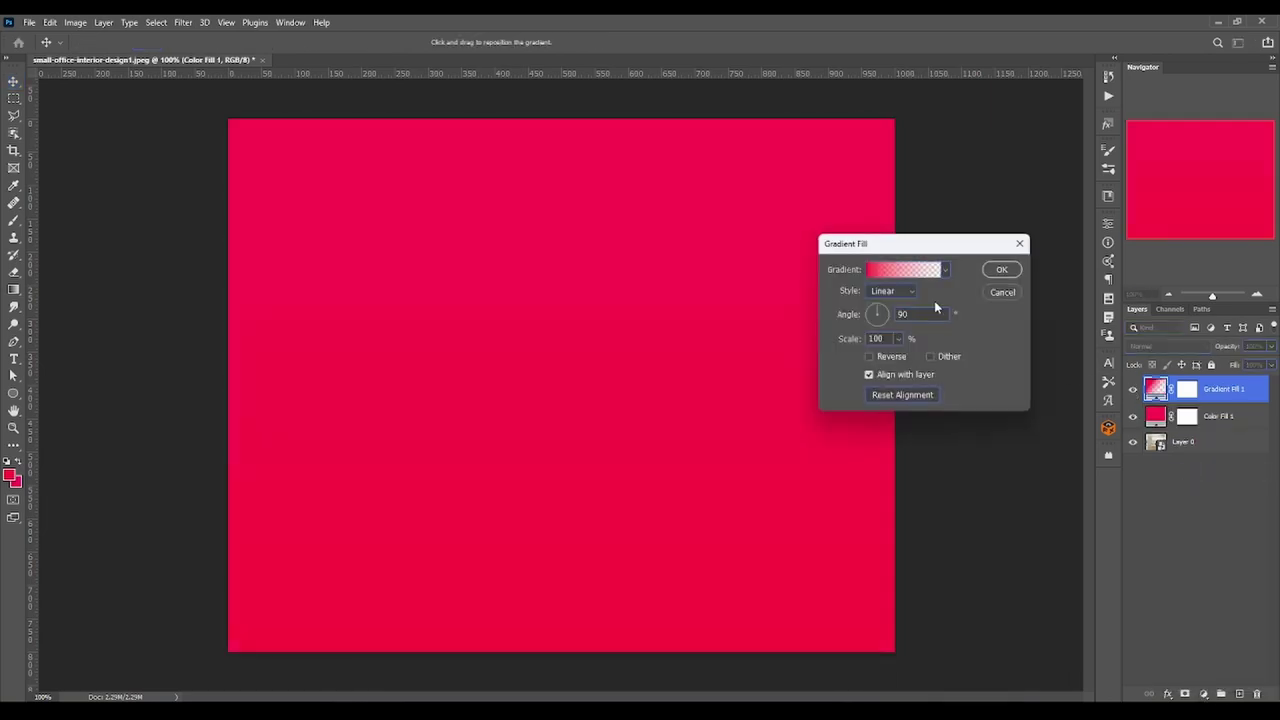
pyautogui.click(915, 270)
pyautogui.click(883, 371)
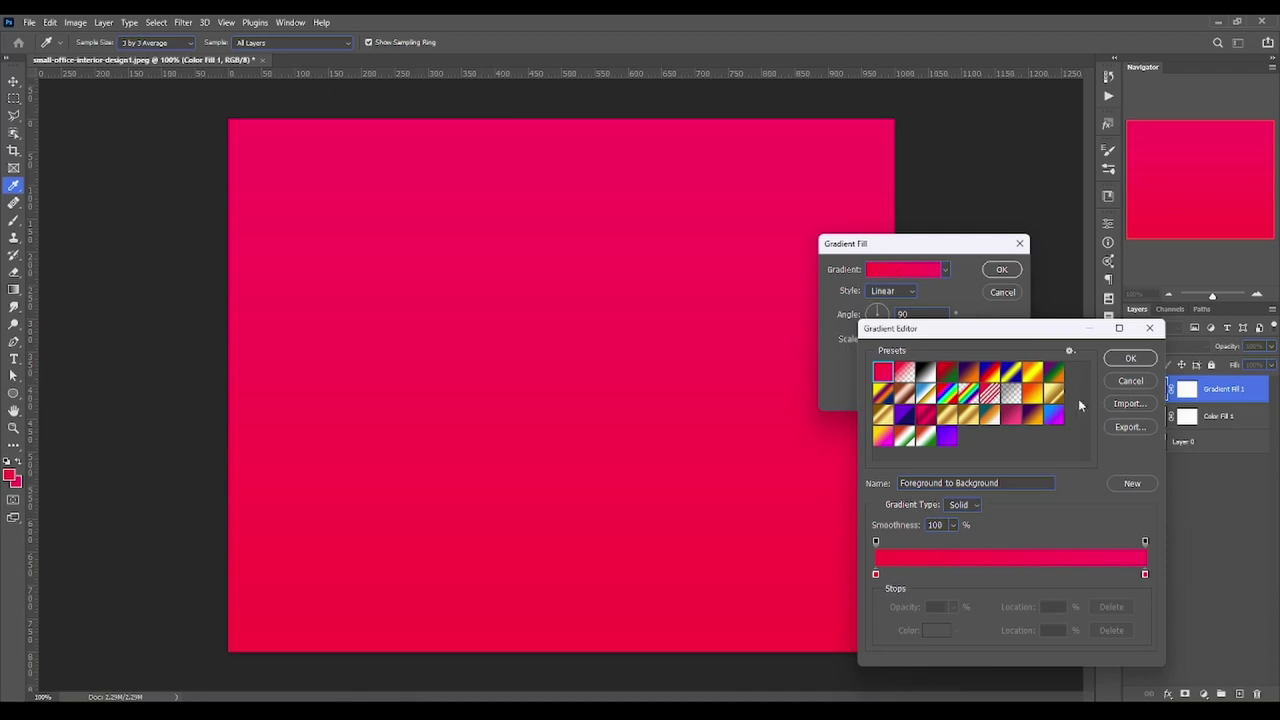
pyautogui.click(947, 372)
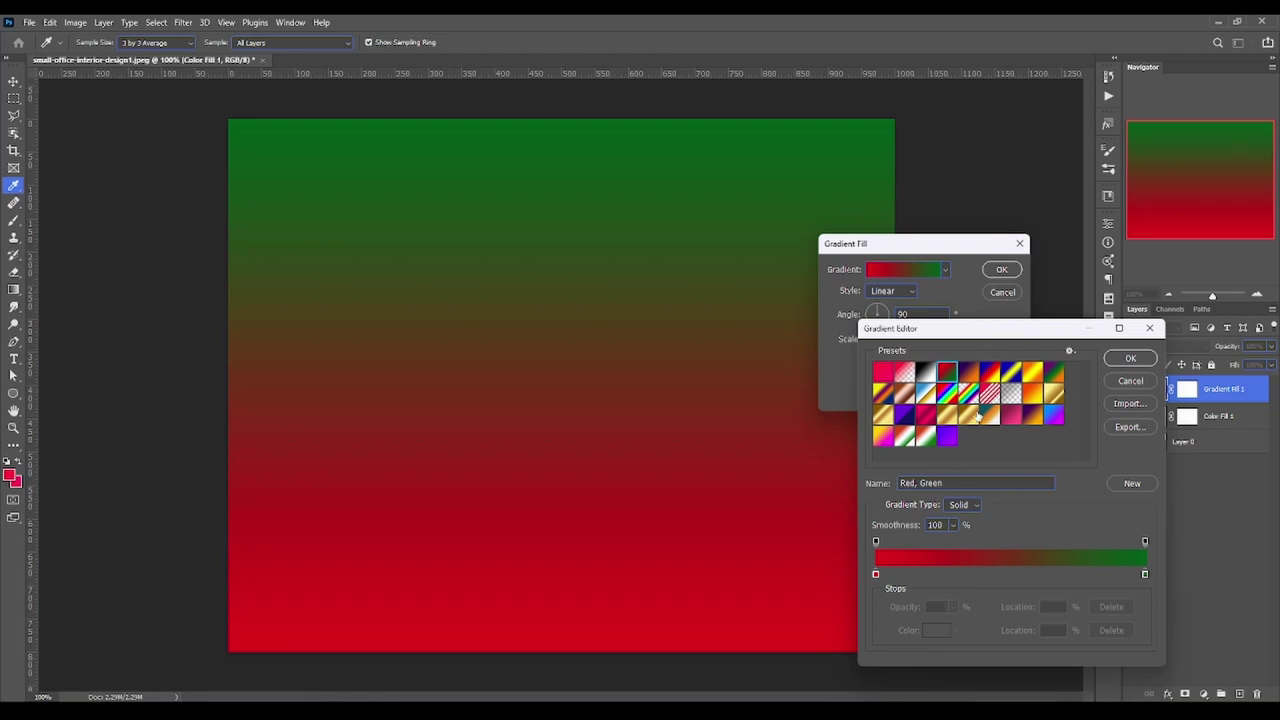
pyautogui.click(970, 374)
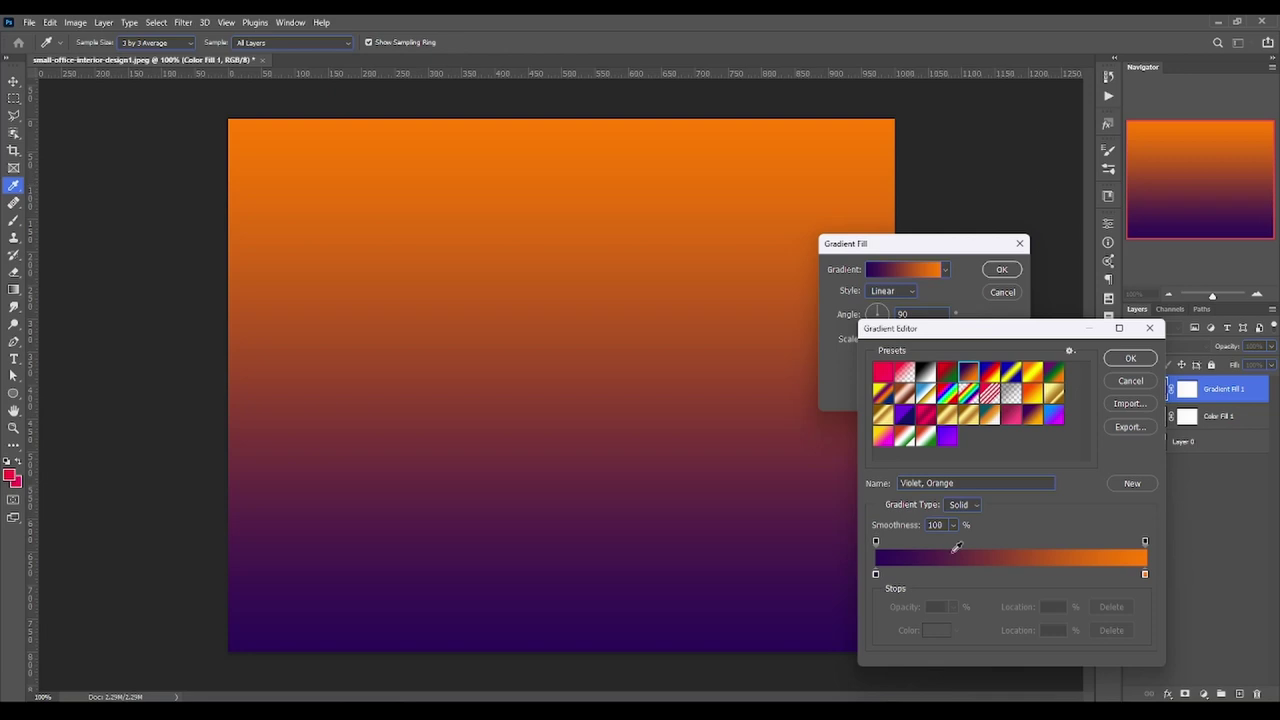
pyautogui.click(1120, 359)
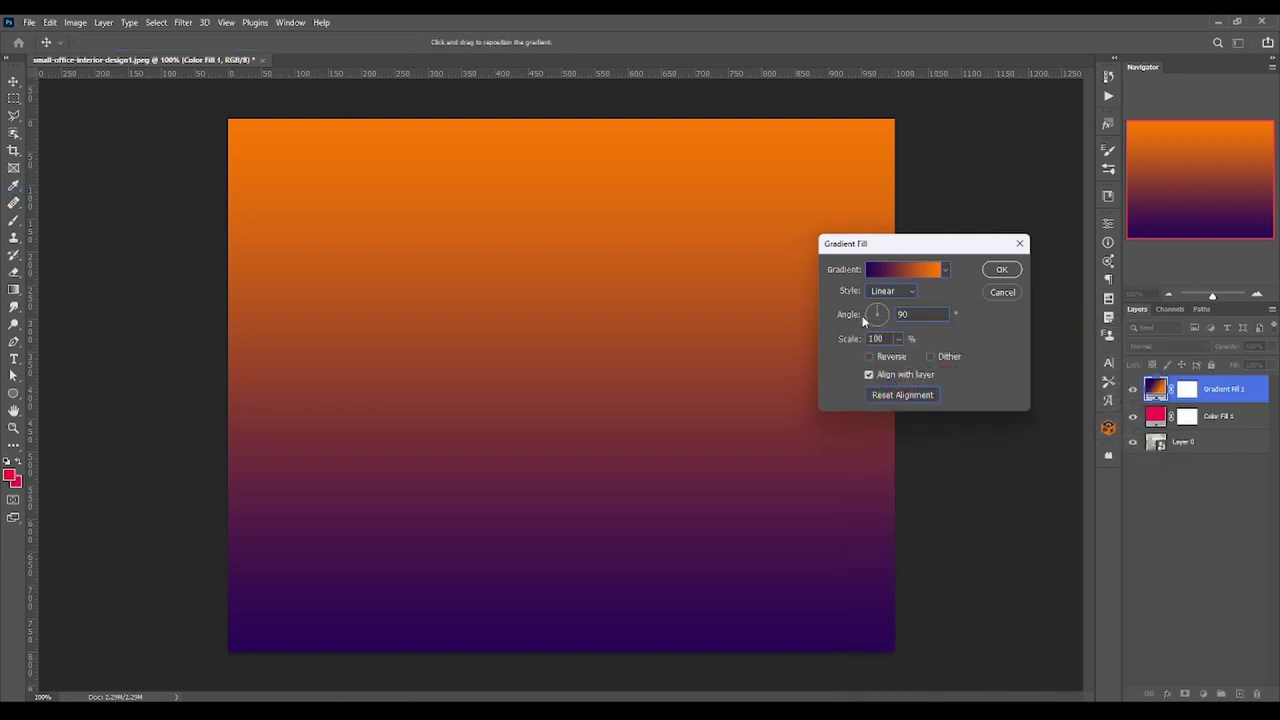
# - Set the gradient angle to -38.46°, show Layer 0, and reselect Gradient Fill 1
pyautogui.moveTo(862, 315); pyautogui.dragTo(897, 329)
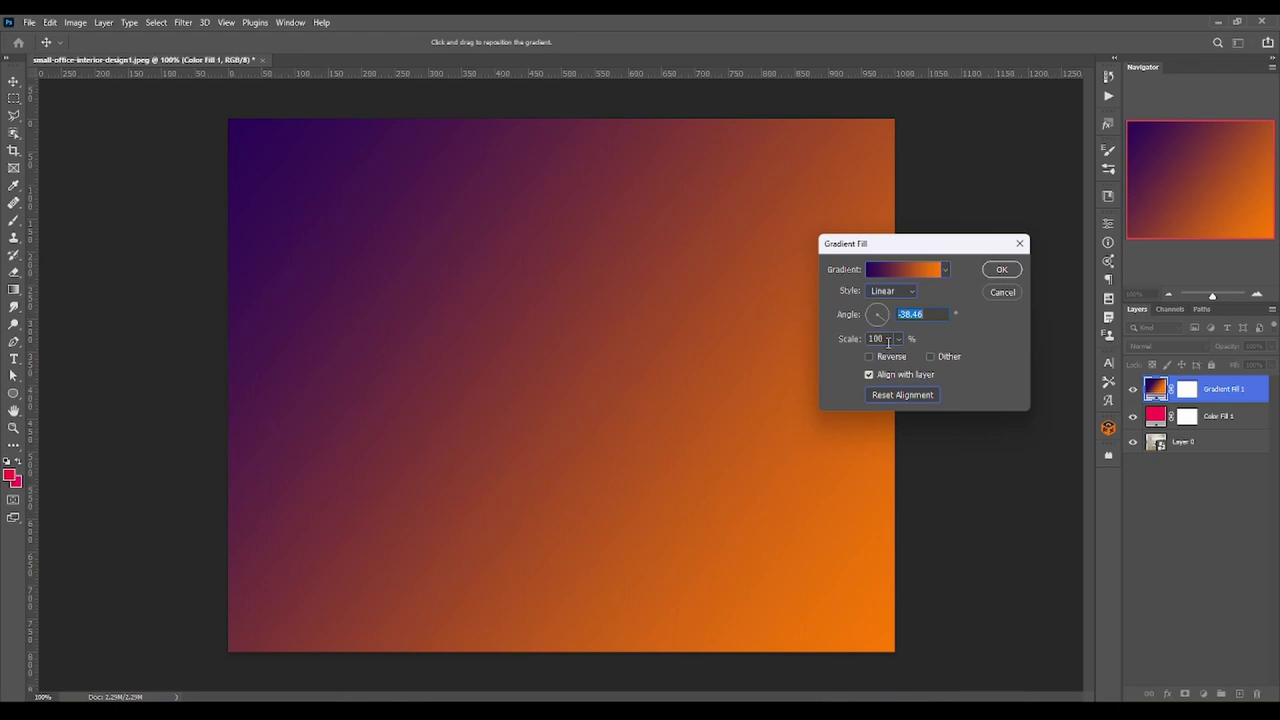
pyautogui.click(997, 271)
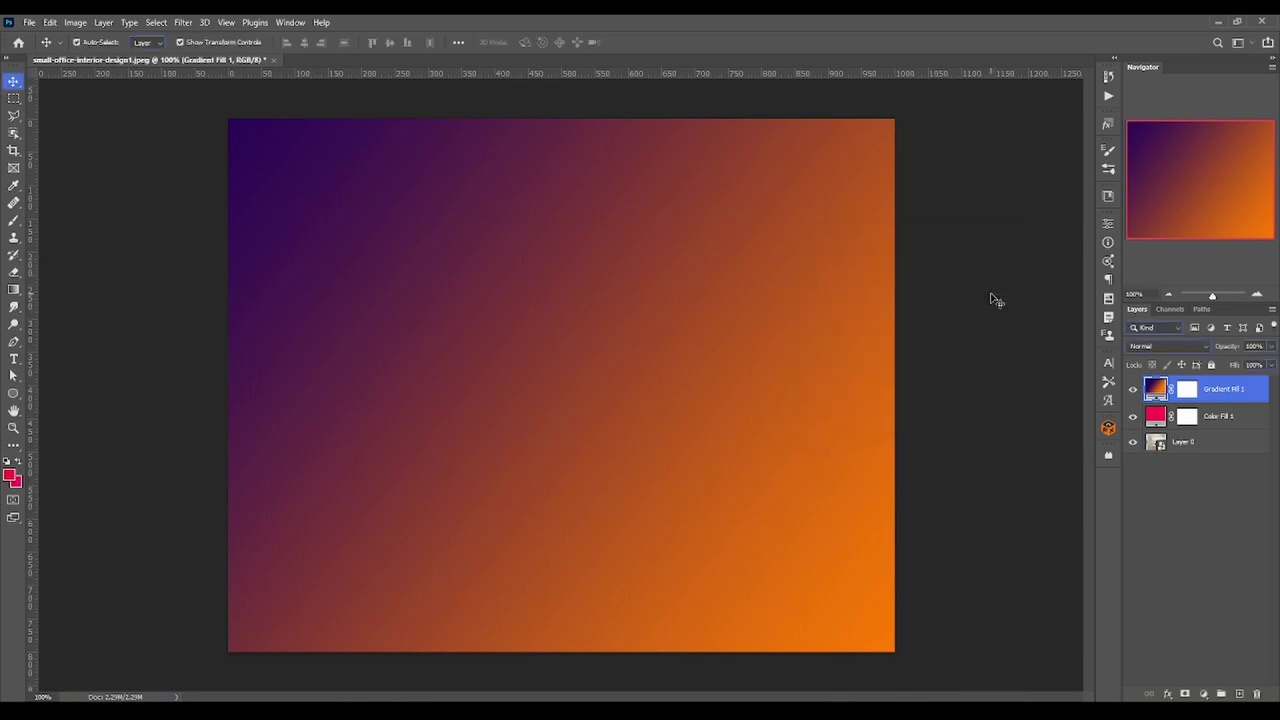
pyautogui.click(1205, 442)
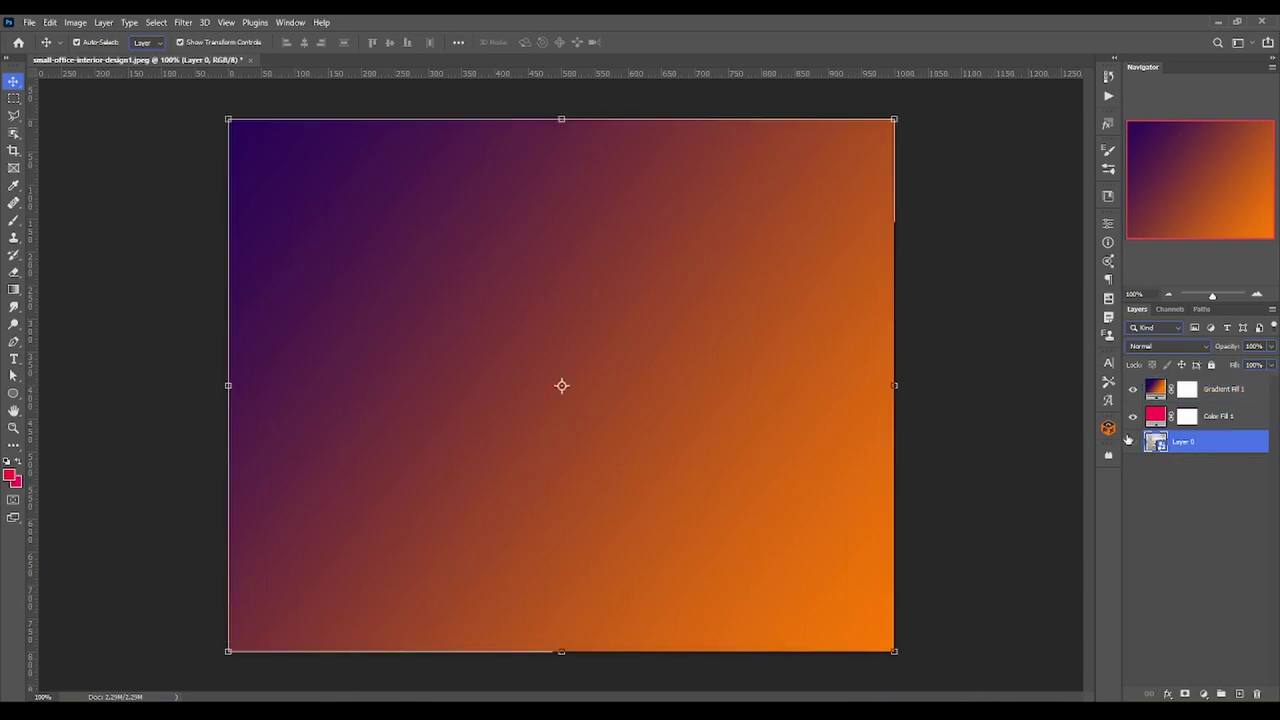
pyautogui.click(1132, 440)
pyautogui.click(13, 289)
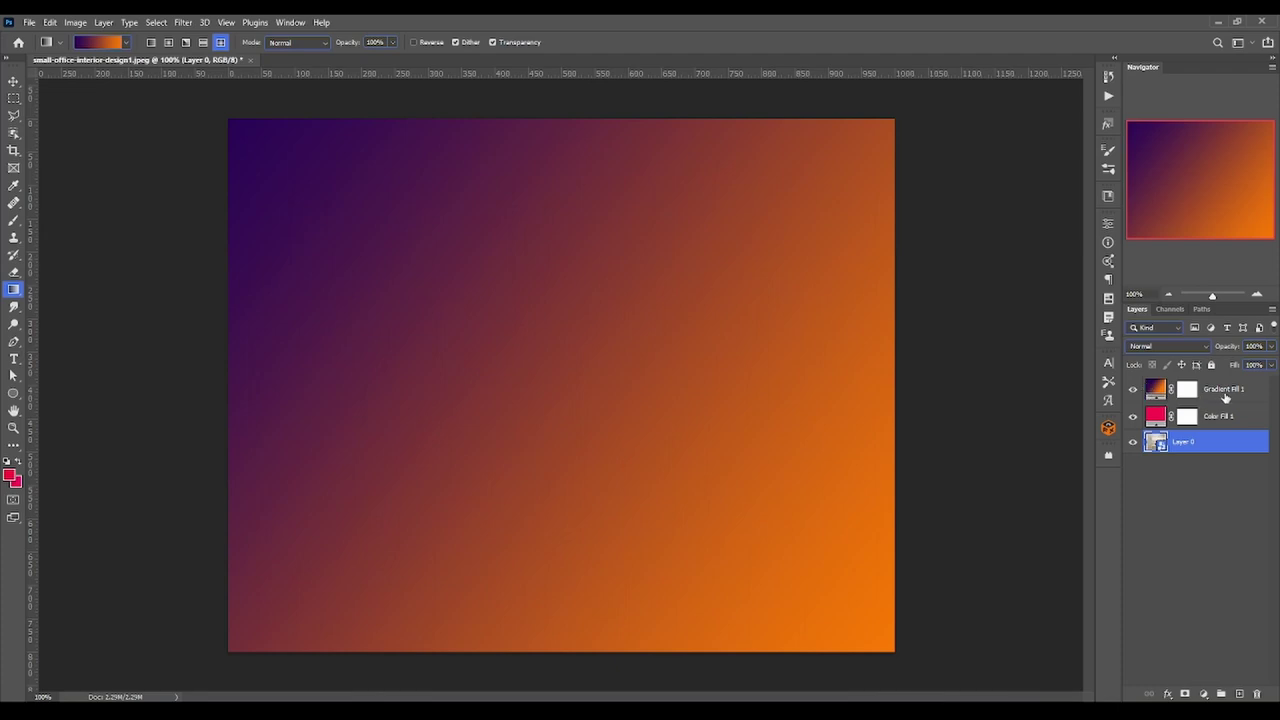
pyautogui.click(1225, 398)
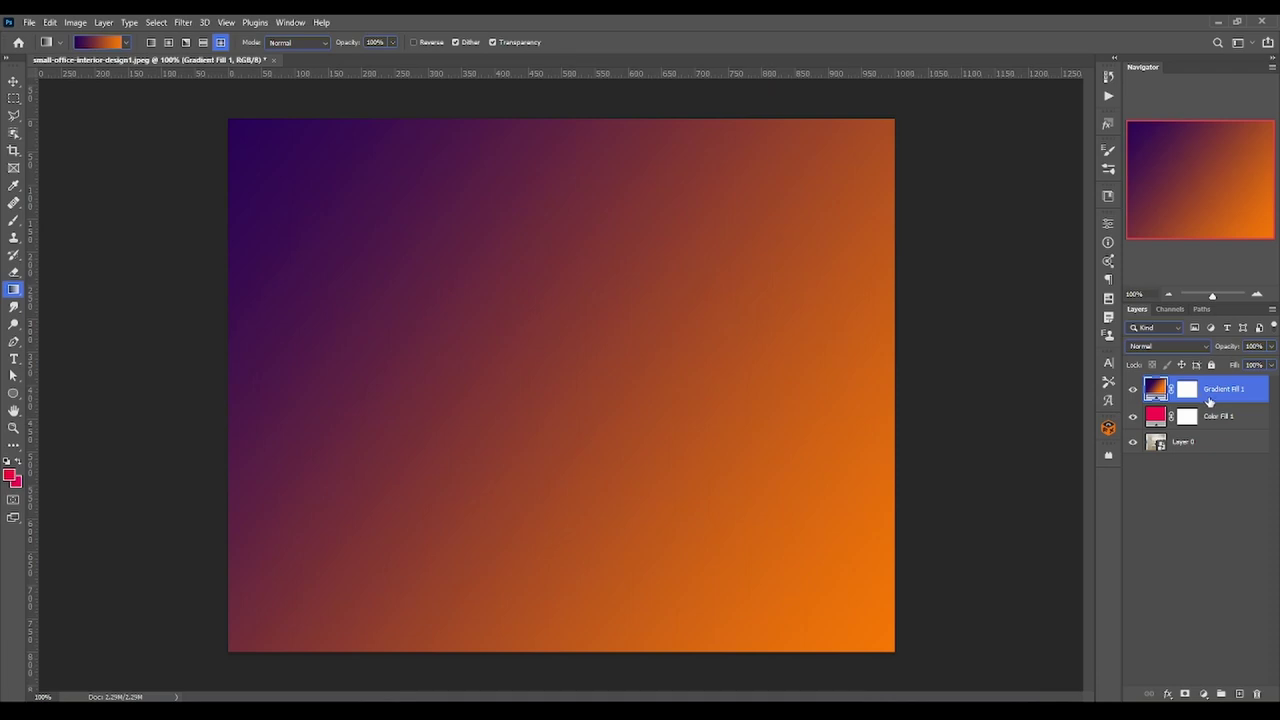
# - Reopen Gradient Fill 1 settings and try gradient scales of 45% and 34%
pyautogui.doubleClick(1156, 387)
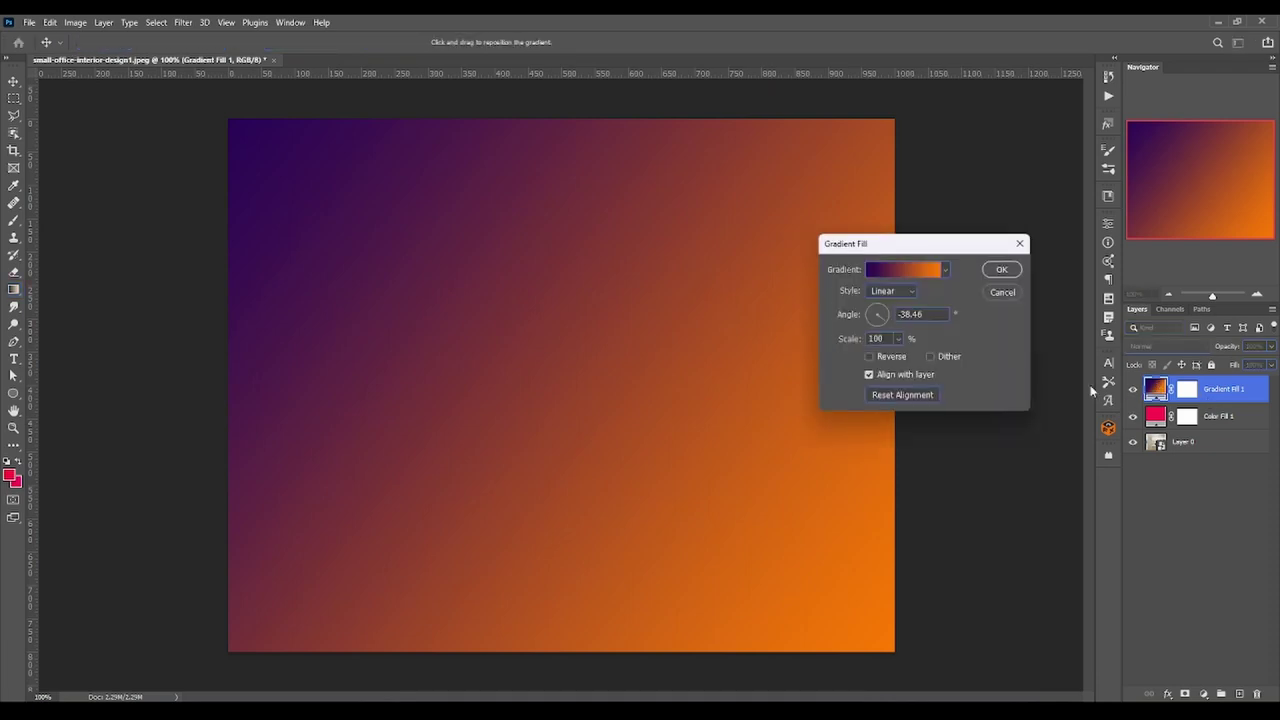
pyautogui.click(898, 338)
pyautogui.moveTo(900, 357)
pyautogui.mouseDown()
pyautogui.moveTo(918, 360)
pyautogui.moveTo(895, 362)
pyautogui.mouseUp()
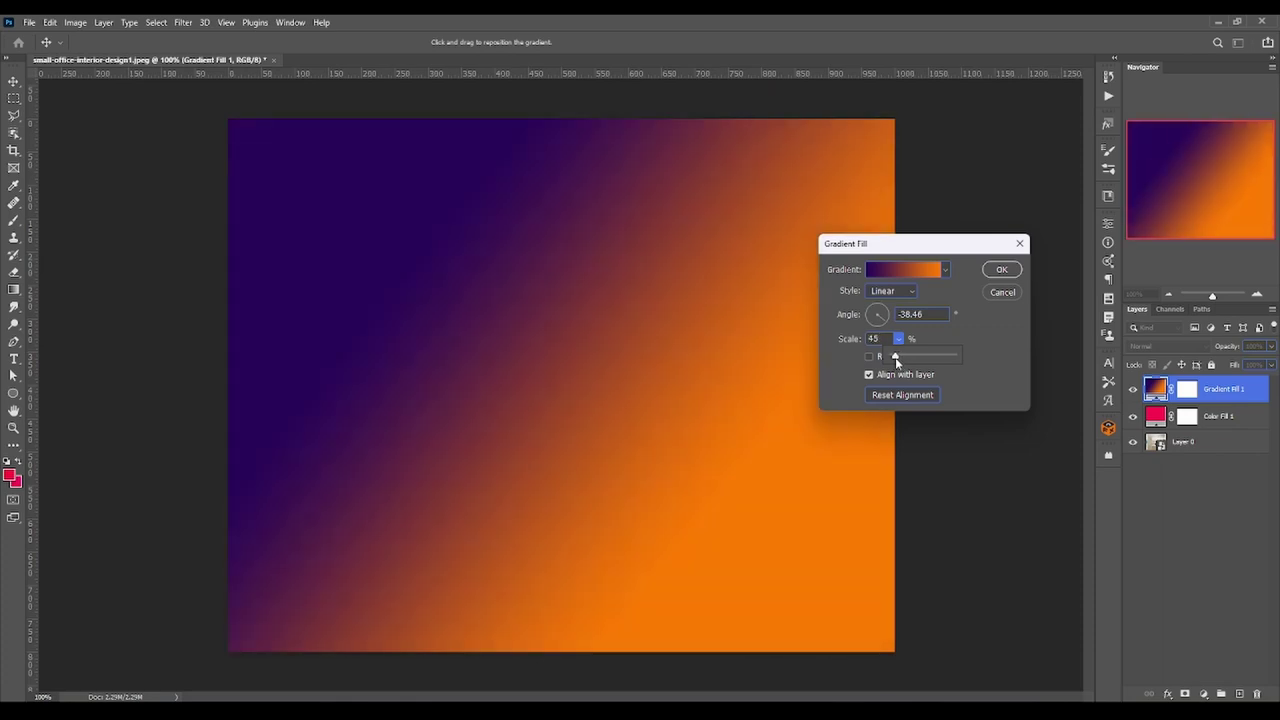
pyautogui.moveTo(895, 357); pyautogui.dragTo(894, 356)
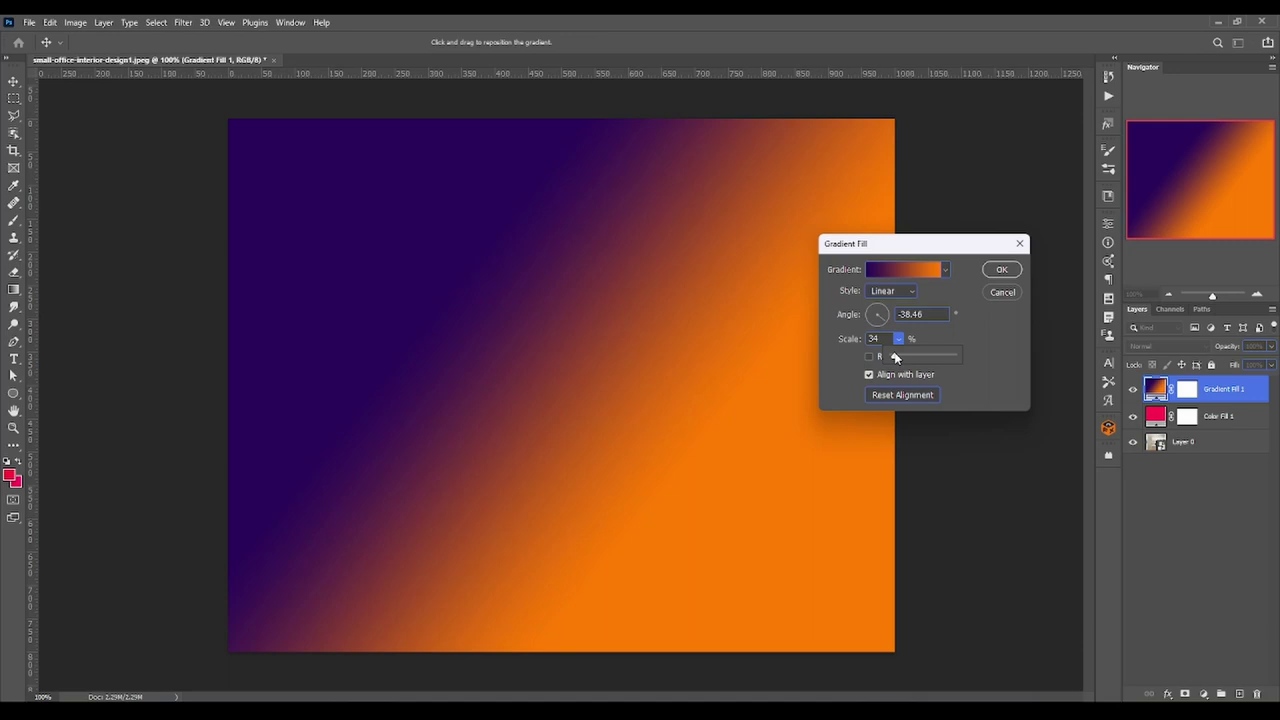
# - Preview Radial, Angle and Reflected styles, then cancel to keep the diagonal linear gradient
pyautogui.click(905, 292)
pyautogui.click(898, 302)
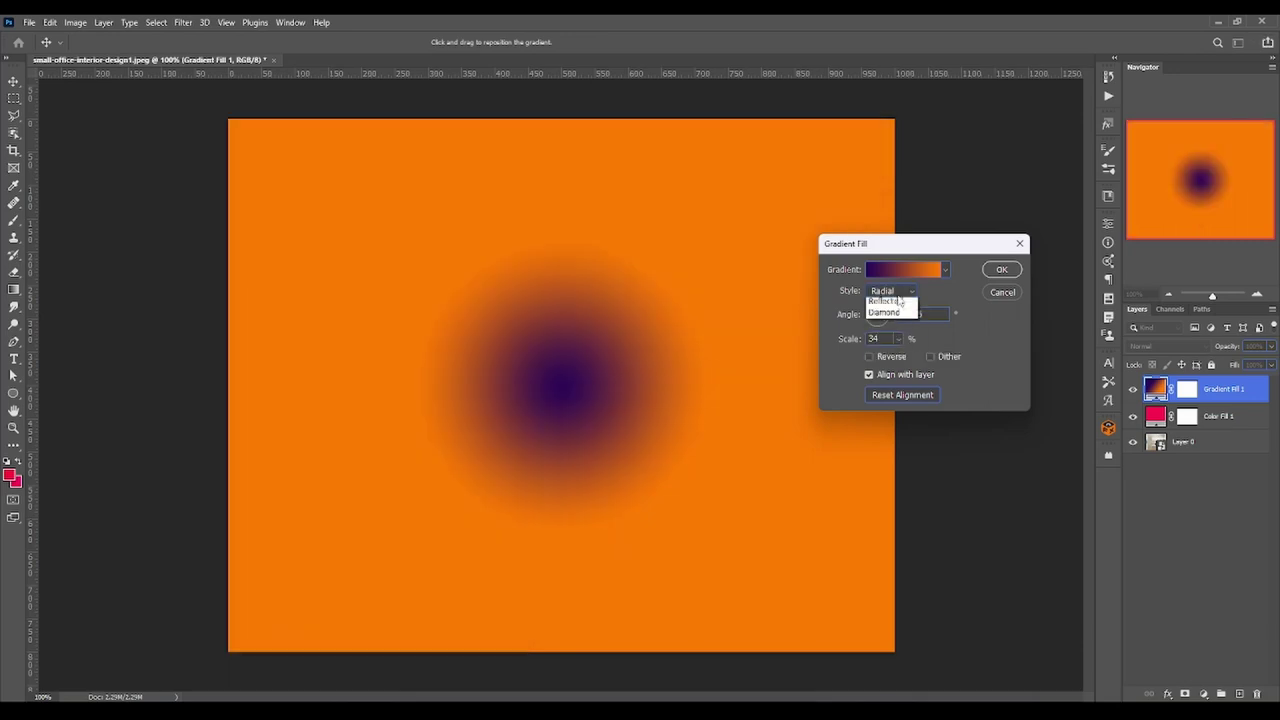
pyautogui.click(900, 303)
pyautogui.click(898, 325)
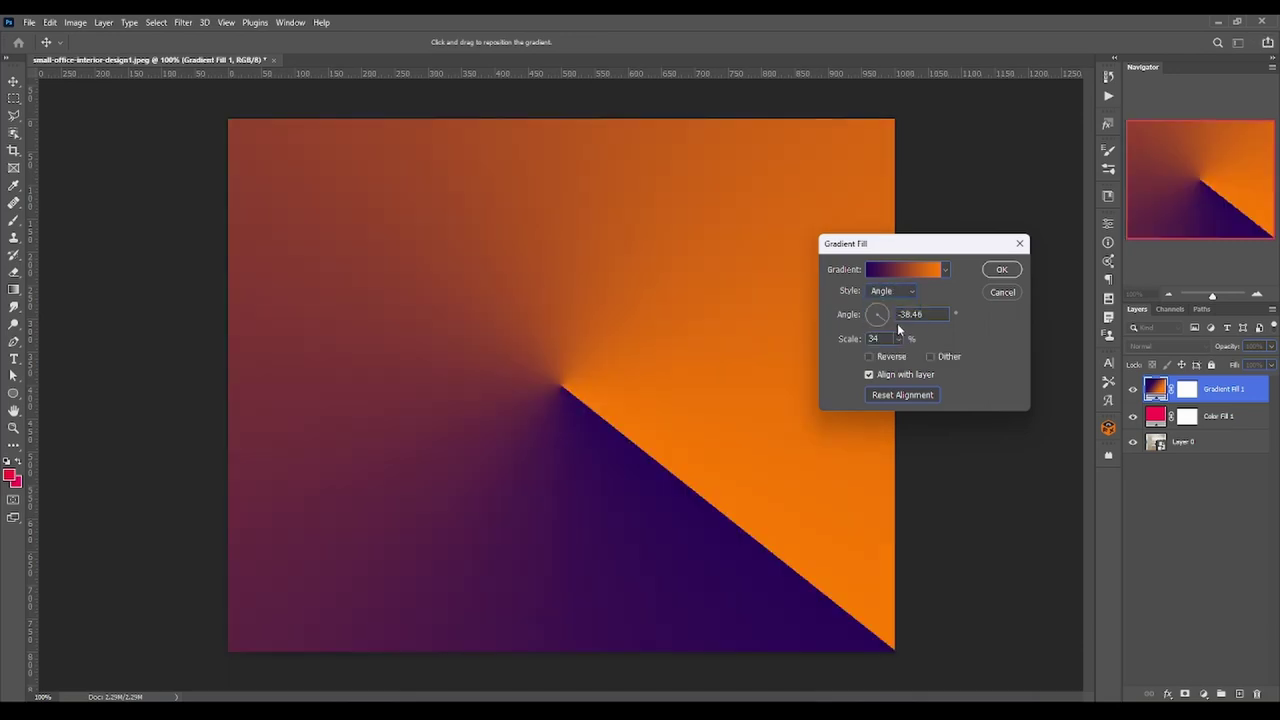
pyautogui.click(903, 294)
pyautogui.click(900, 332)
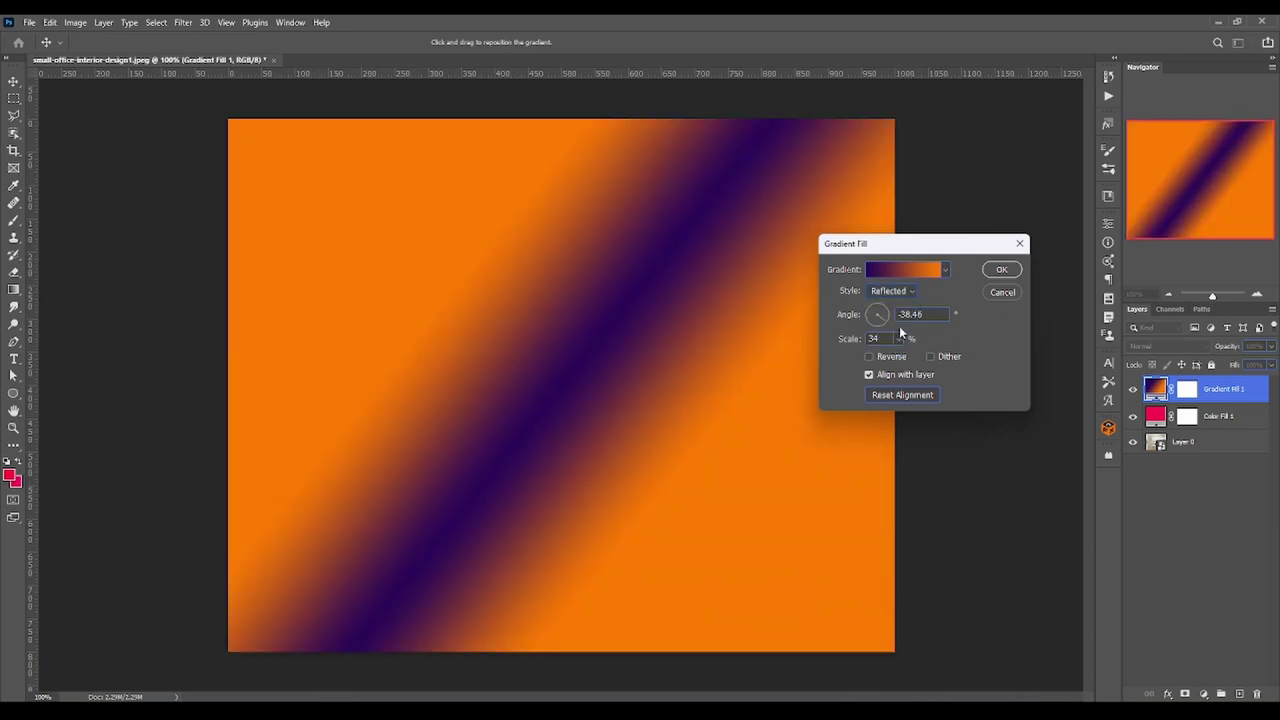
pyautogui.click(903, 294)
pyautogui.click(951, 291)
pyautogui.click(1003, 292)
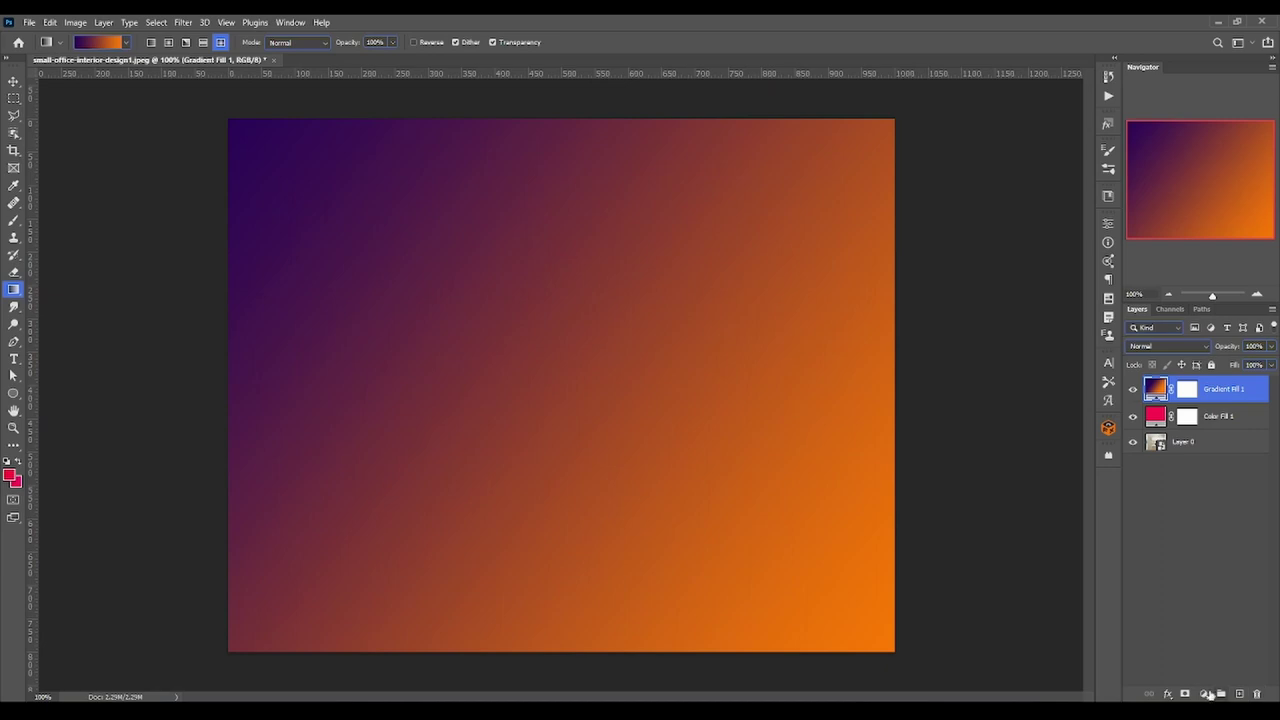
pyautogui.click(1204, 693)
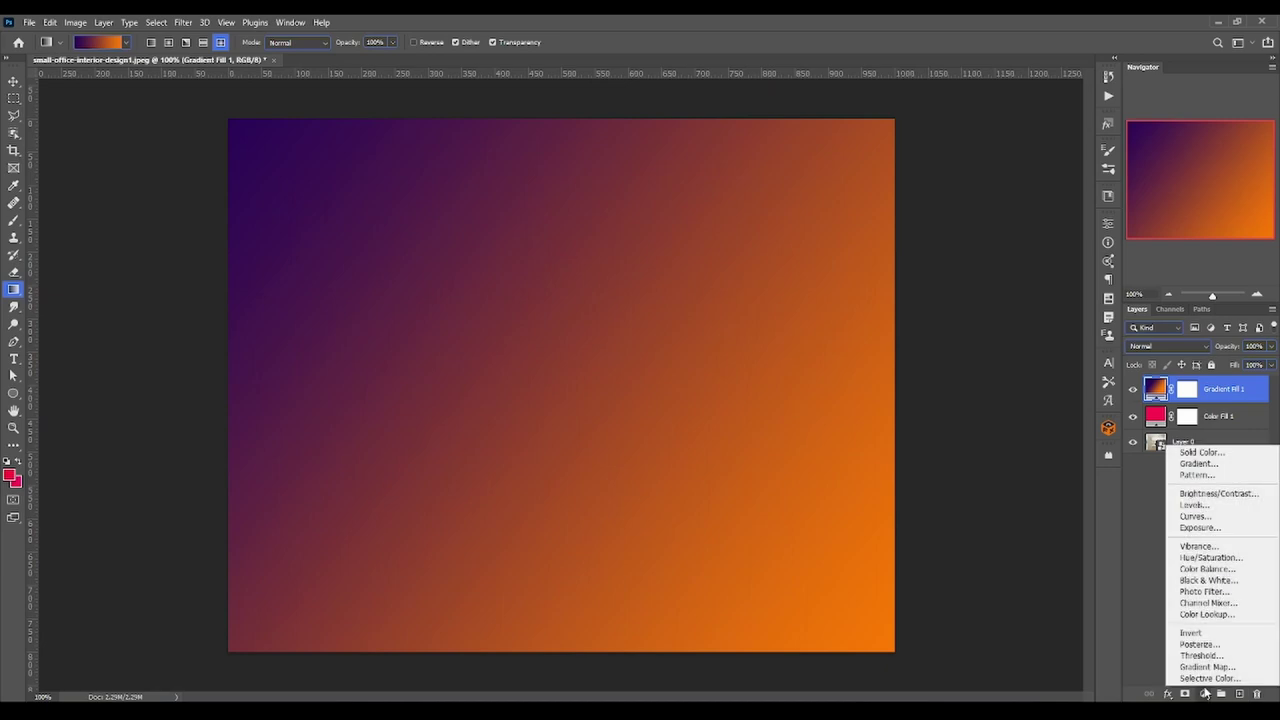
pyautogui.click(1218, 474)
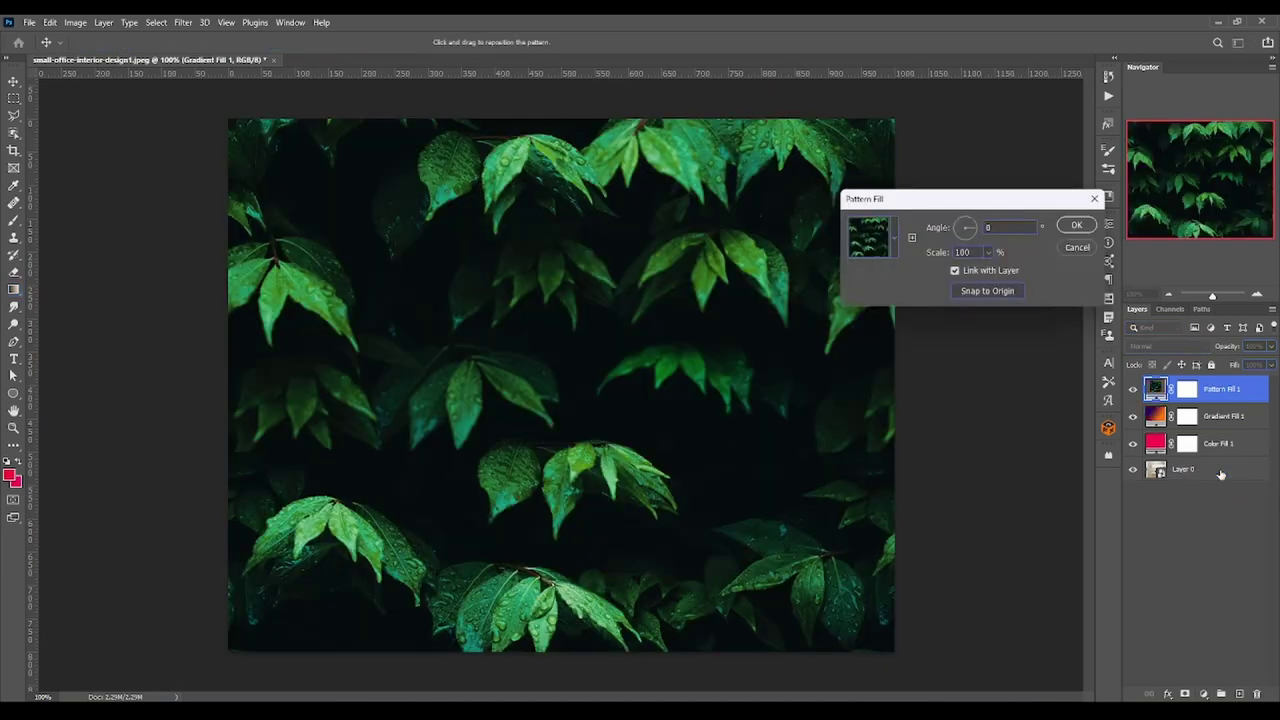
pyautogui.click(887, 237)
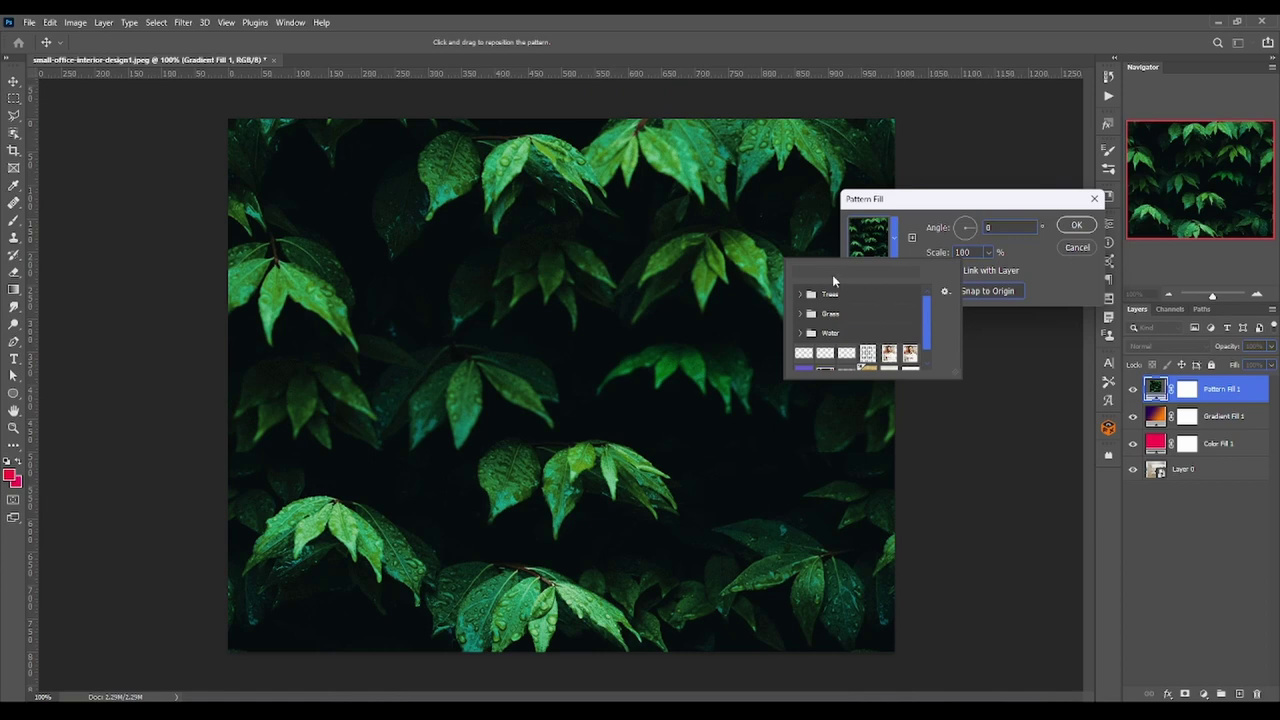
pyautogui.click(880, 228)
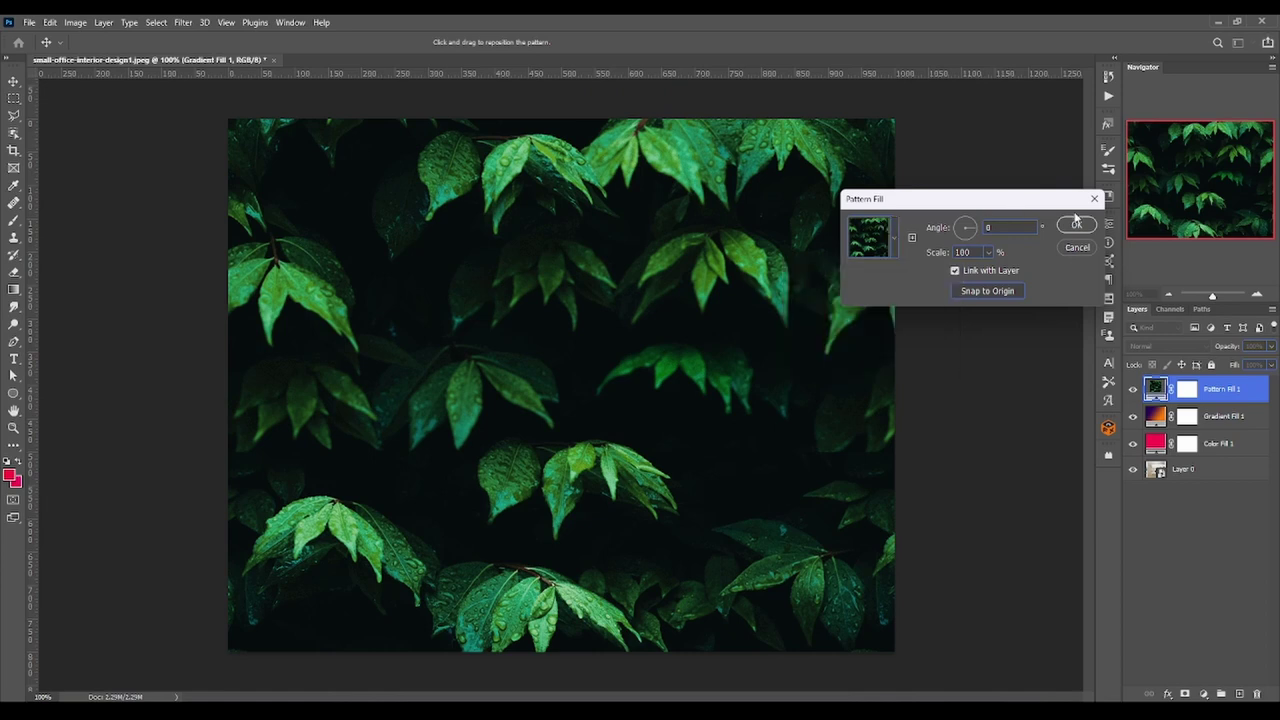
pyautogui.click(1077, 248)
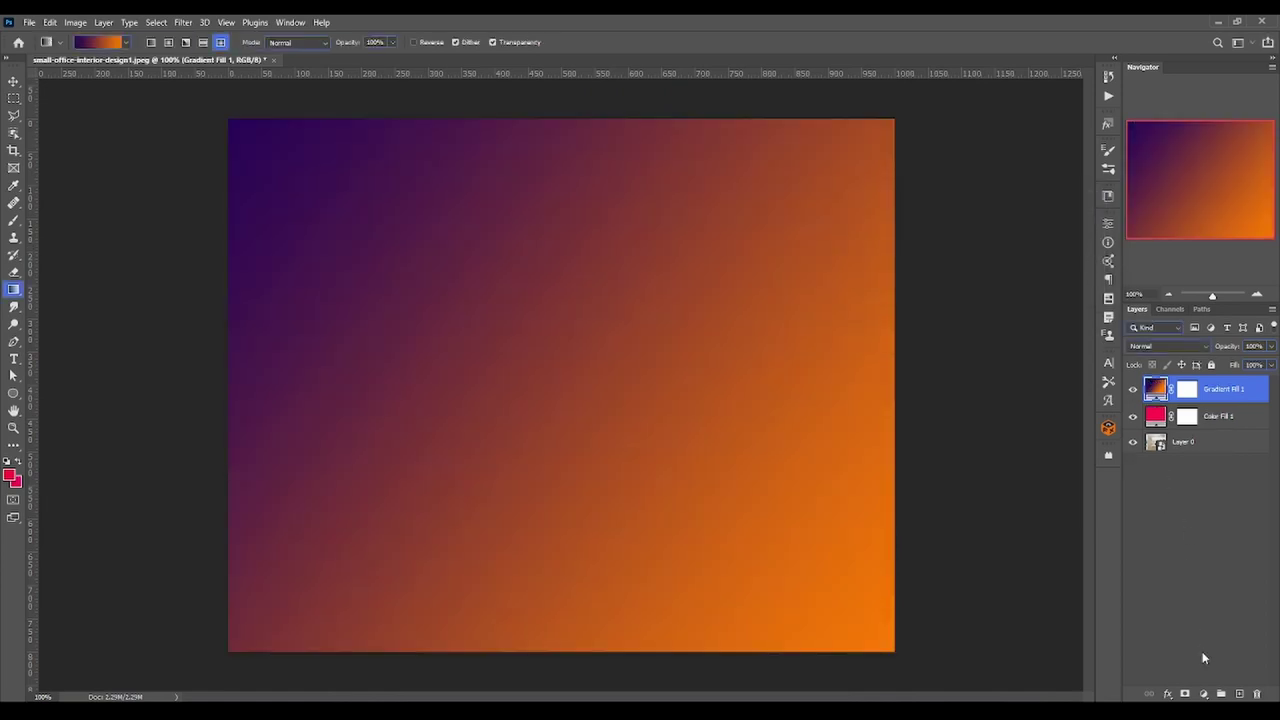
pyautogui.click(1203, 693)
# - Hide Gradient Fill 1 and Color Fill 1, then select the Layer 0 photo
pyautogui.click(1117, 471)
pyautogui.moveTo(1133, 389); pyautogui.dragTo(1133, 416)
pyautogui.click(1220, 416)
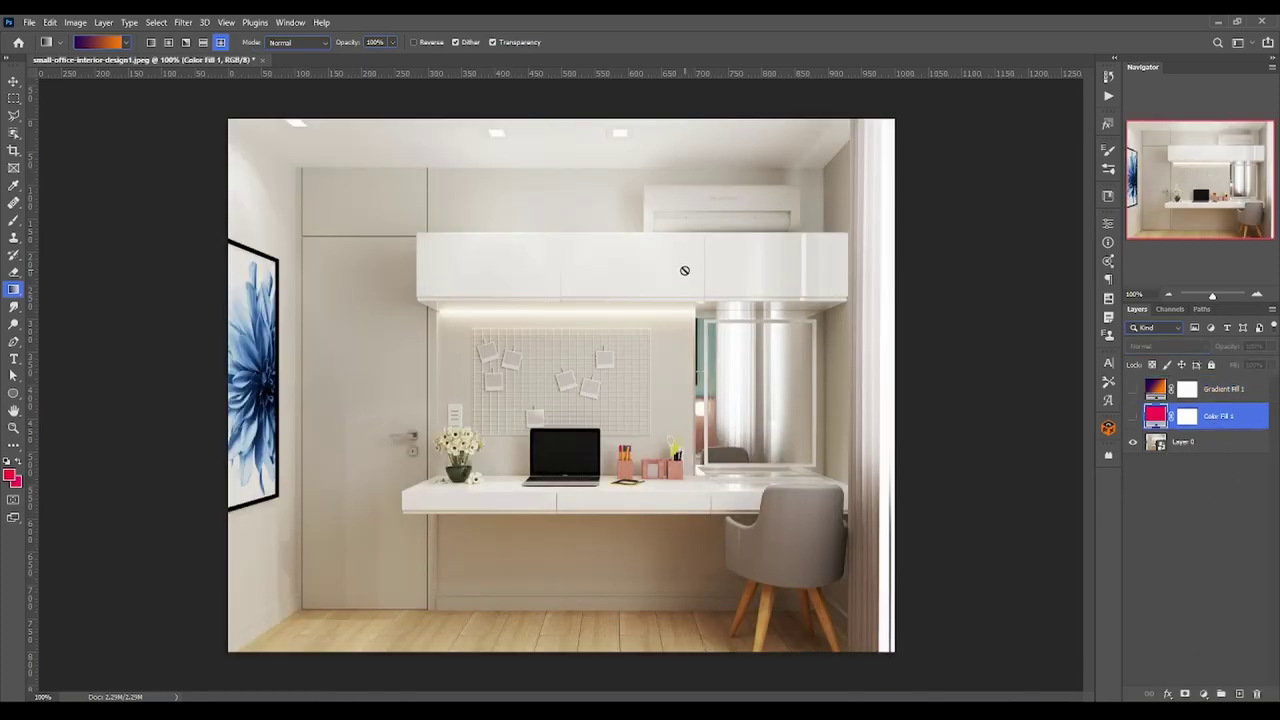
pyautogui.click(1232, 447)
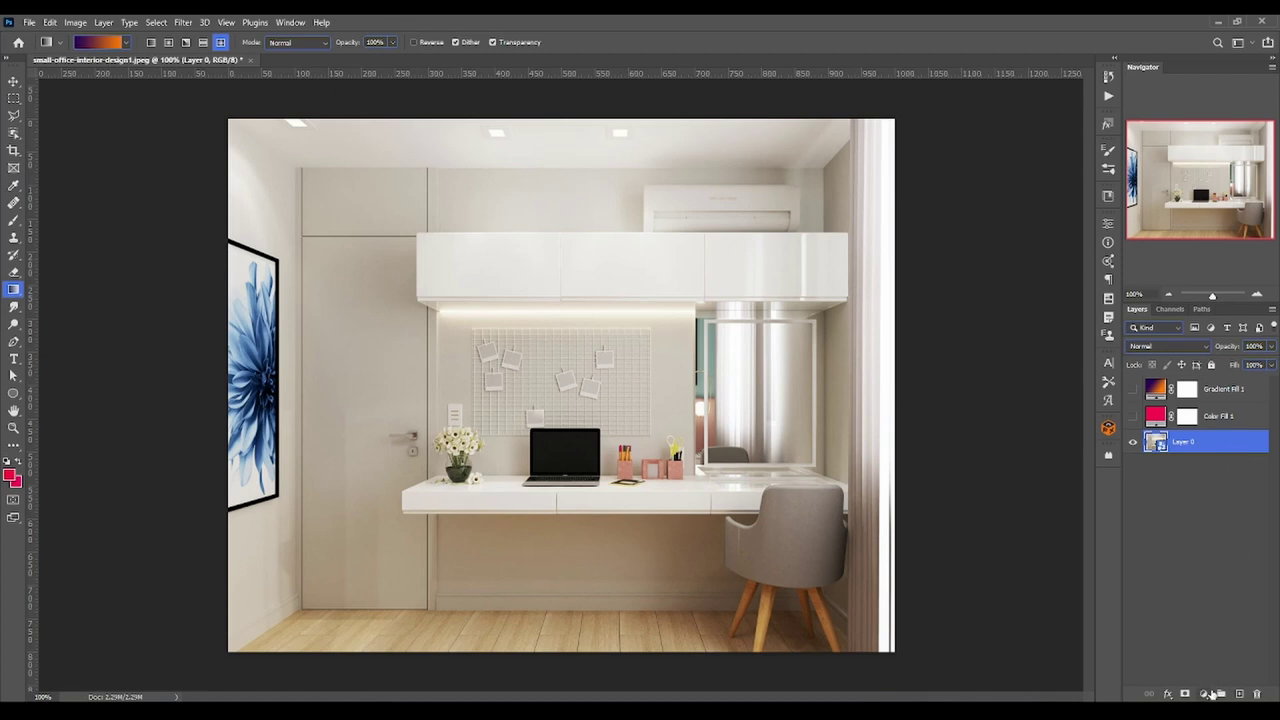
# - Add a Brightness/Contrast layer at brightness 22 and move it above Color Fill 1
pyautogui.click(1203, 693)
pyautogui.click(1201, 495)
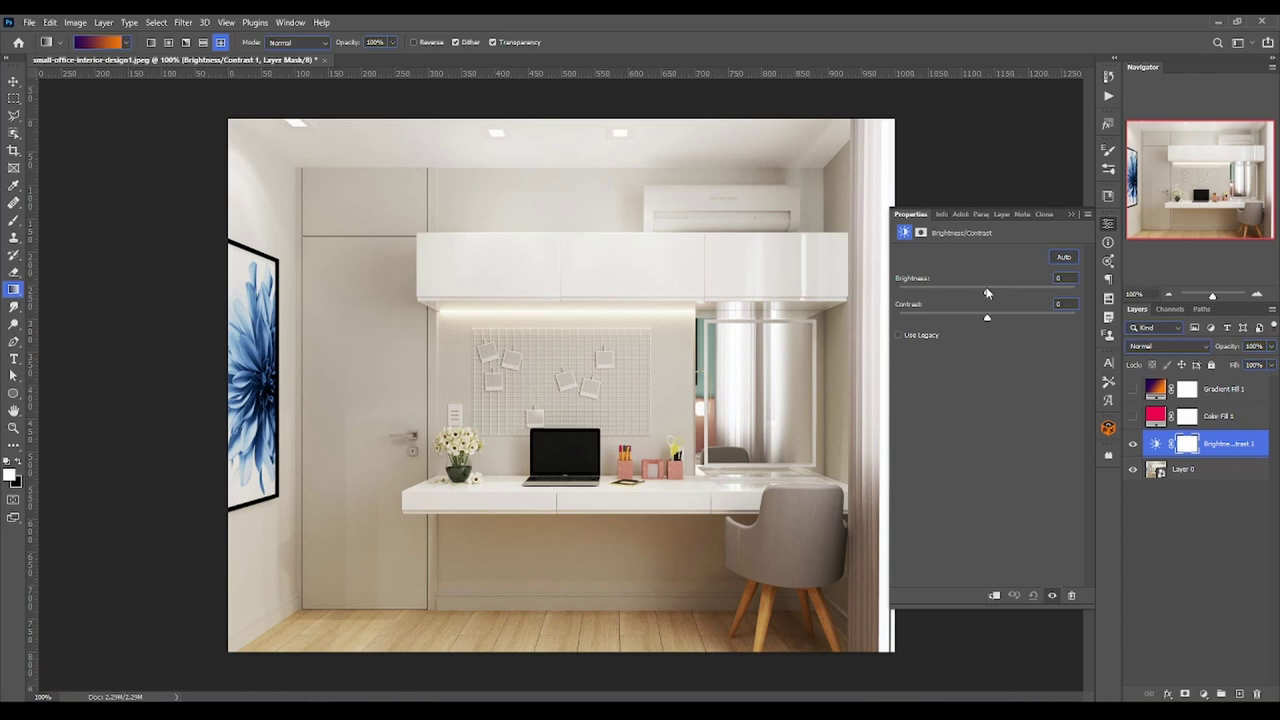
pyautogui.moveTo(987, 293)
pyautogui.mouseDown()
pyautogui.moveTo(1058, 300)
pyautogui.moveTo(898, 303)
pyautogui.moveTo(1001, 306)
pyautogui.mouseUp()
pyautogui.moveTo(1260, 440)
pyautogui.mouseDown()
pyautogui.moveTo(1270, 381)
pyautogui.moveTo(1227, 410)
pyautogui.mouseUp()
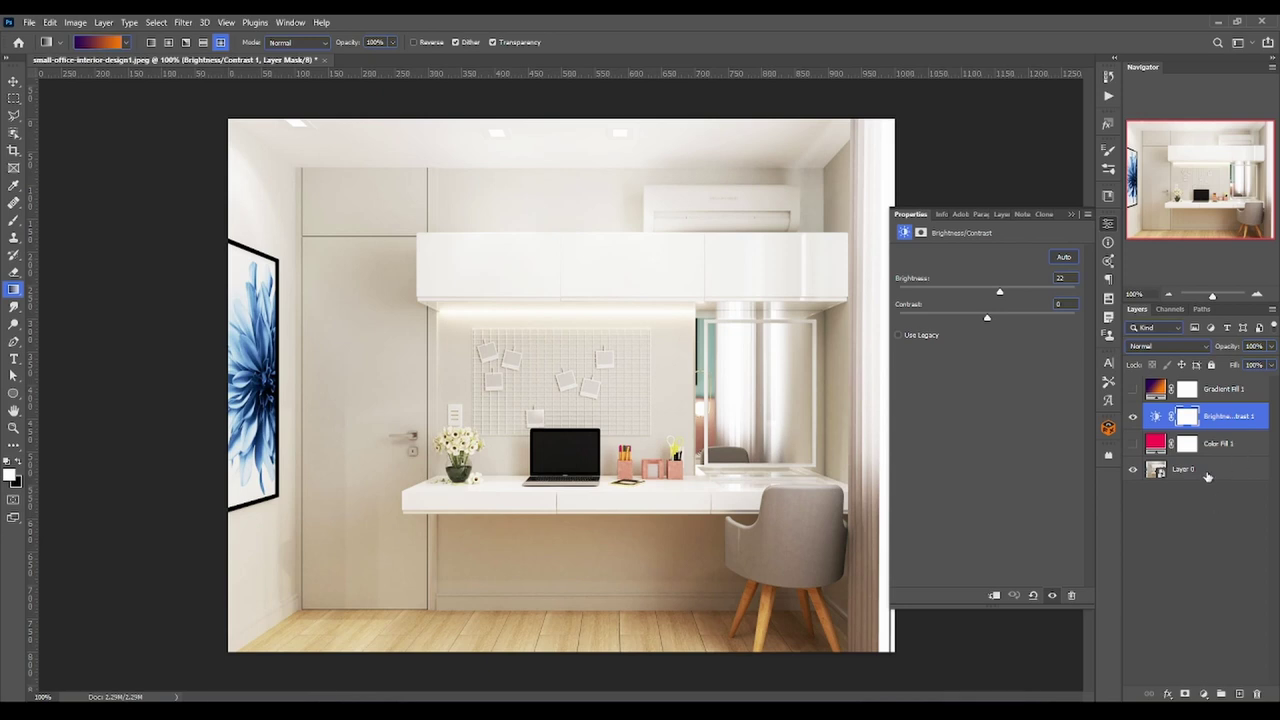
pyautogui.click(1208, 473)
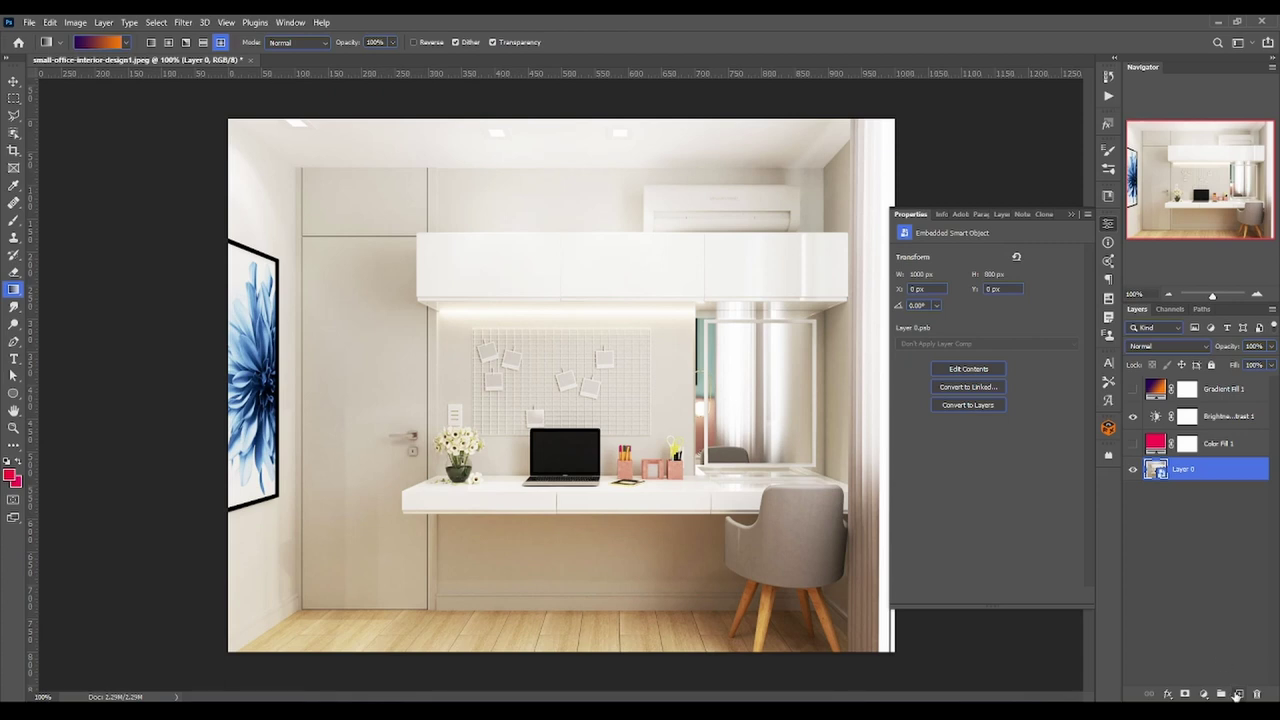
# - Add a new layer, set the foreground to bright green, and switch to the Brush
pyautogui.click(1239, 693)
pyautogui.click(13, 185)
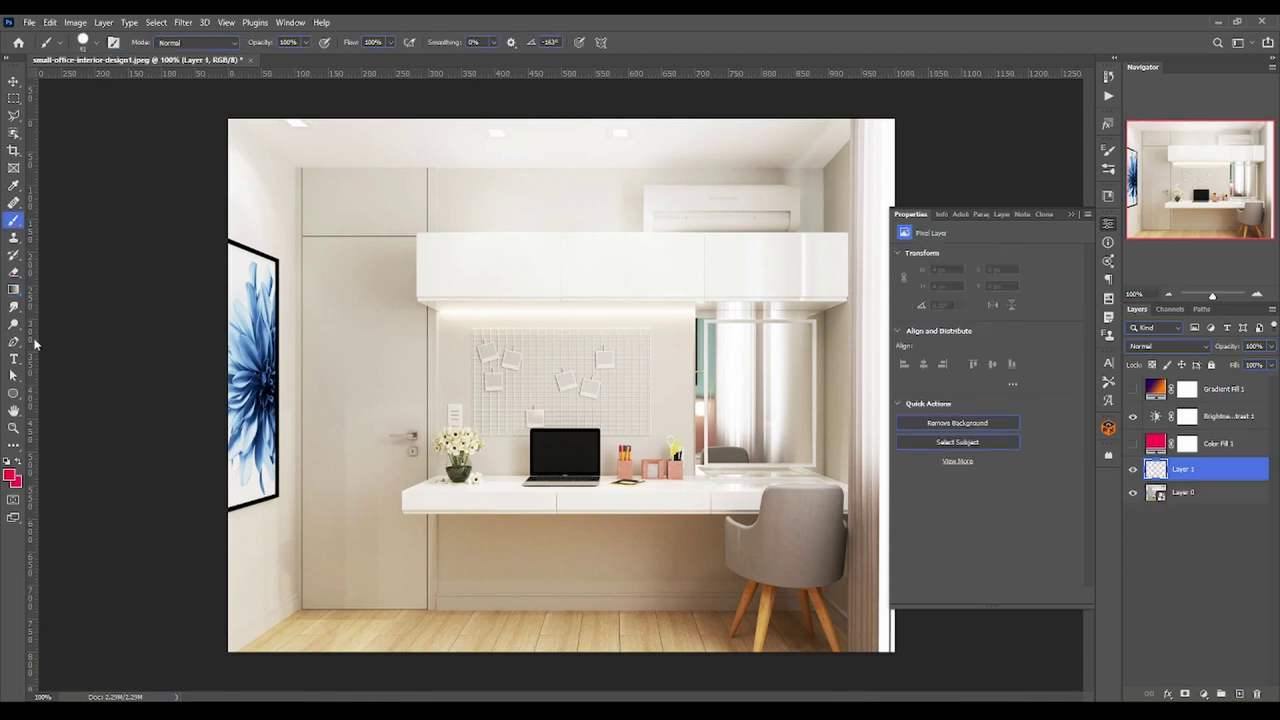
pyautogui.click(10, 474)
pyautogui.moveTo(745, 363); pyautogui.dragTo(733, 390)
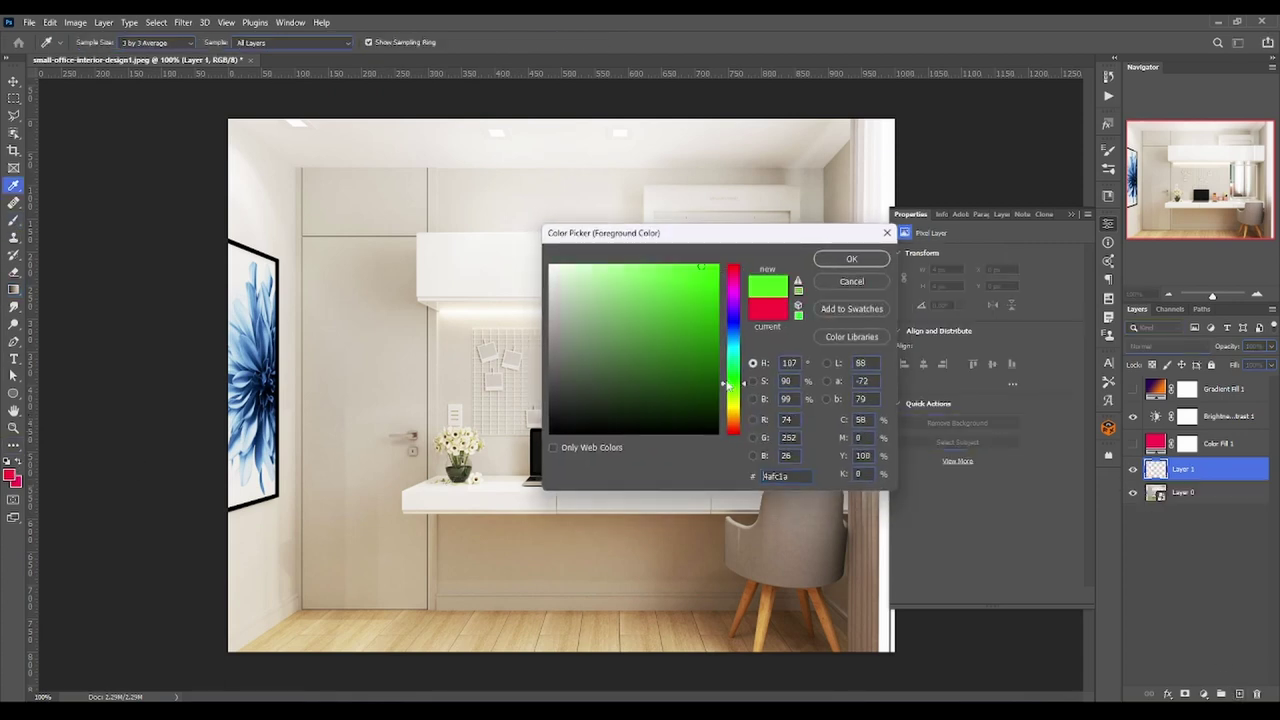
pyautogui.click(851, 258)
pyautogui.press('b')
# - Paint a green stroke on the left wall, compare brightness, then merge it down
pyautogui.moveTo(418, 268)
pyautogui.mouseDown()
pyautogui.moveTo(378, 289)
pyautogui.moveTo(400, 392)
pyautogui.mouseUp()
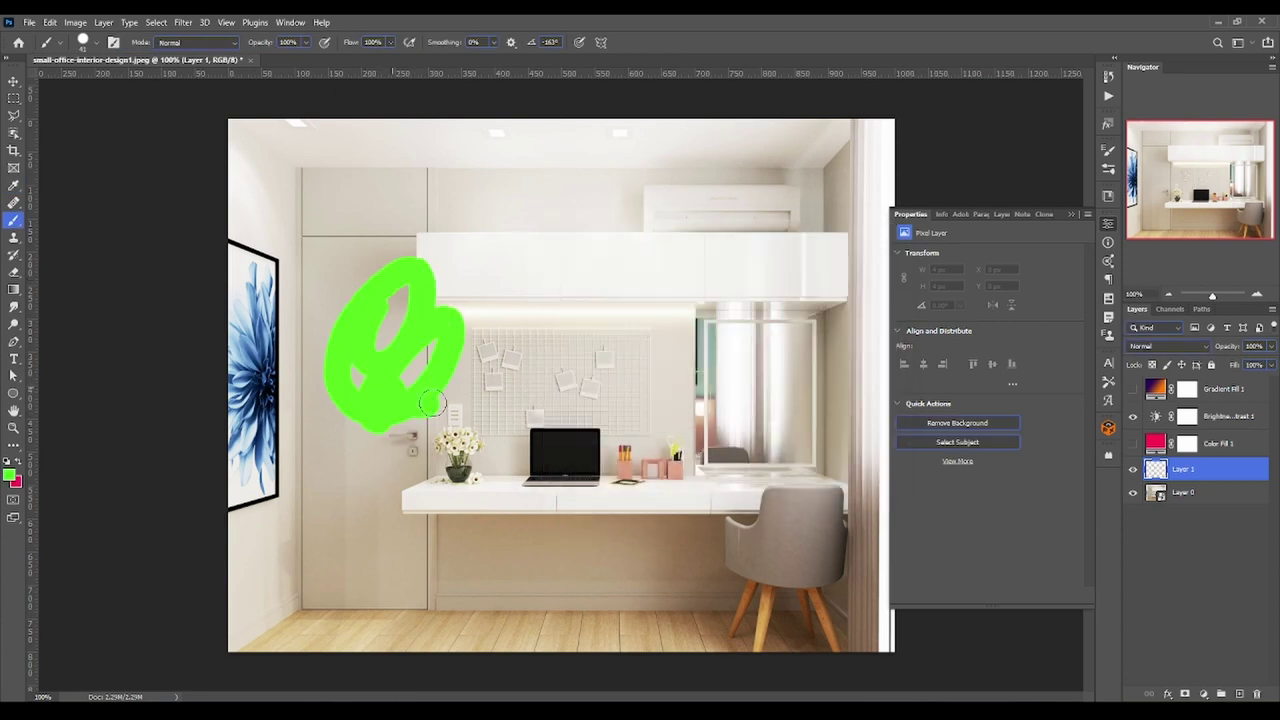
pyautogui.click(1228, 416)
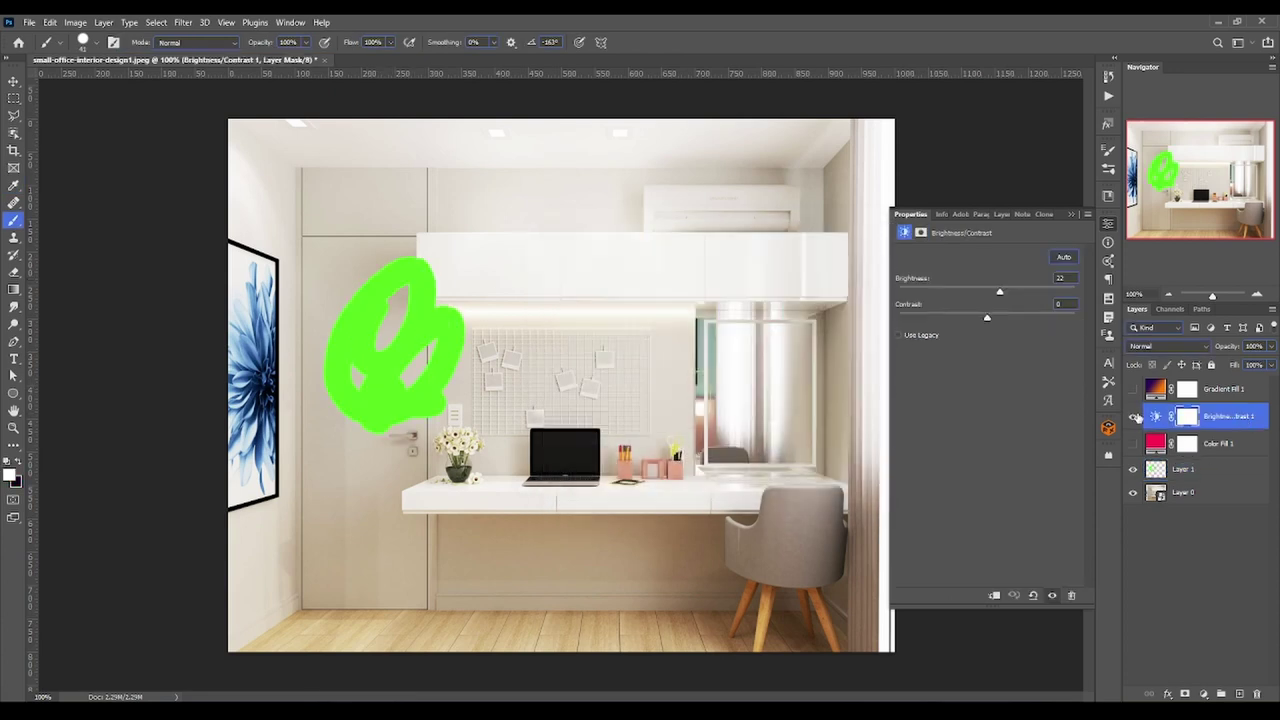
pyautogui.click(1133, 416)
pyautogui.click(1136, 417)
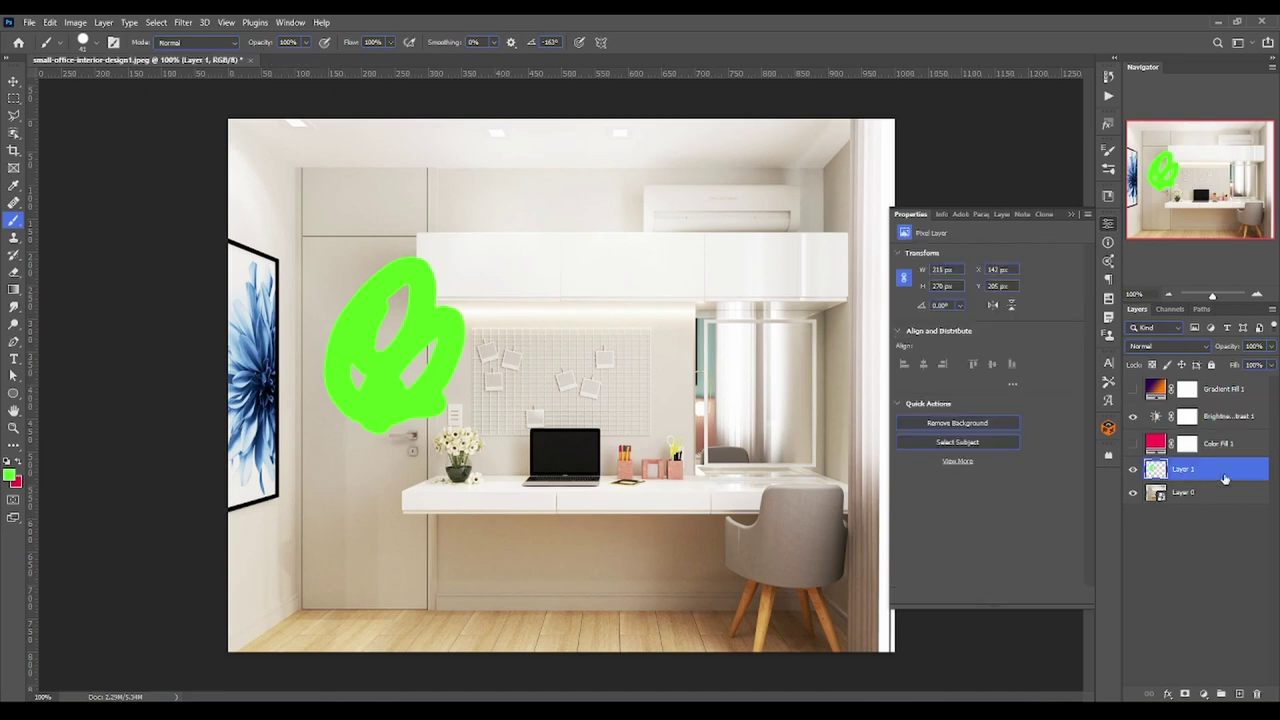
pyautogui.click(1224, 470)
pyautogui.hotkey('ctrl', 'e')
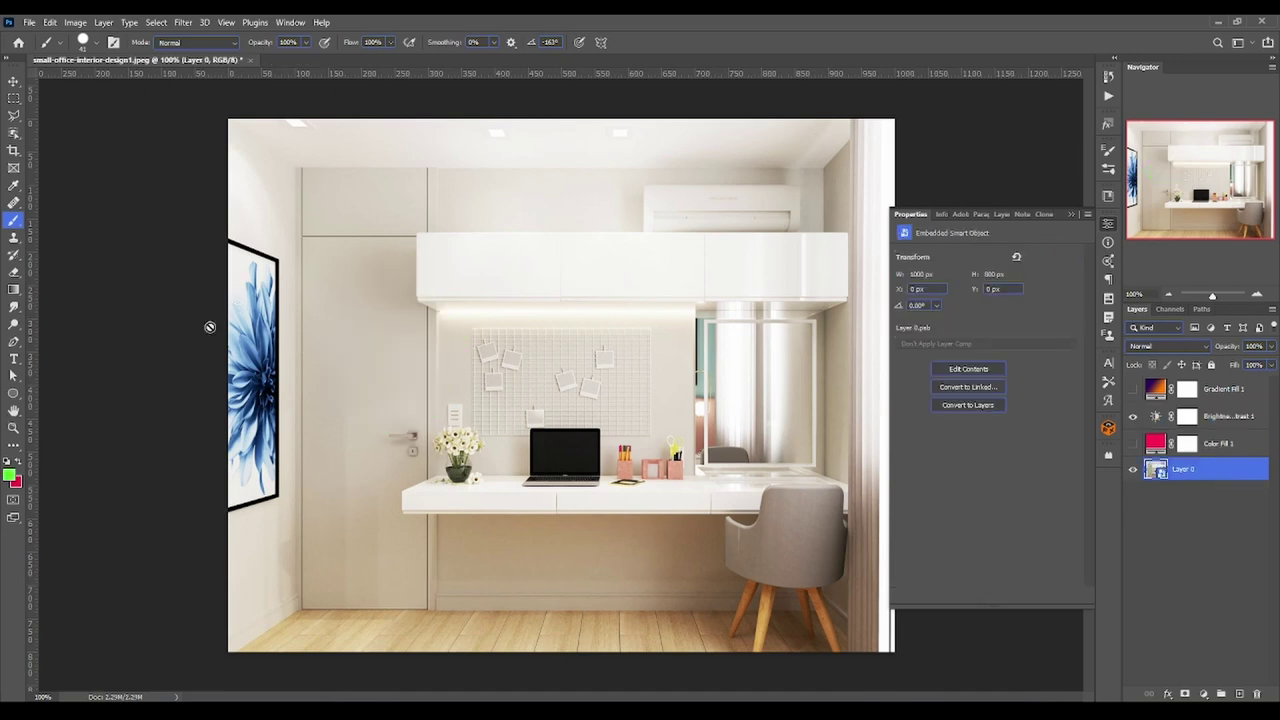
# - Paint a large dark green blob over the wall and desk on a new layer
pyautogui.click(14, 481)
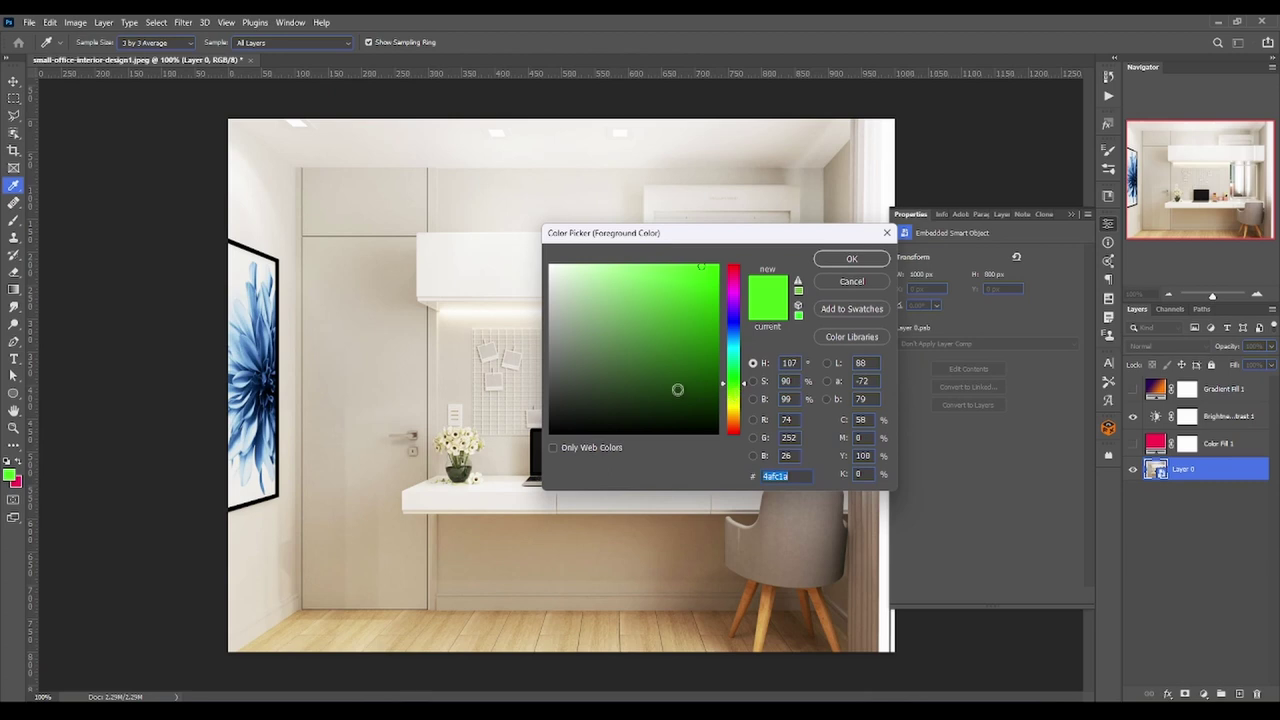
pyautogui.click(718, 398)
pyautogui.click(851, 258)
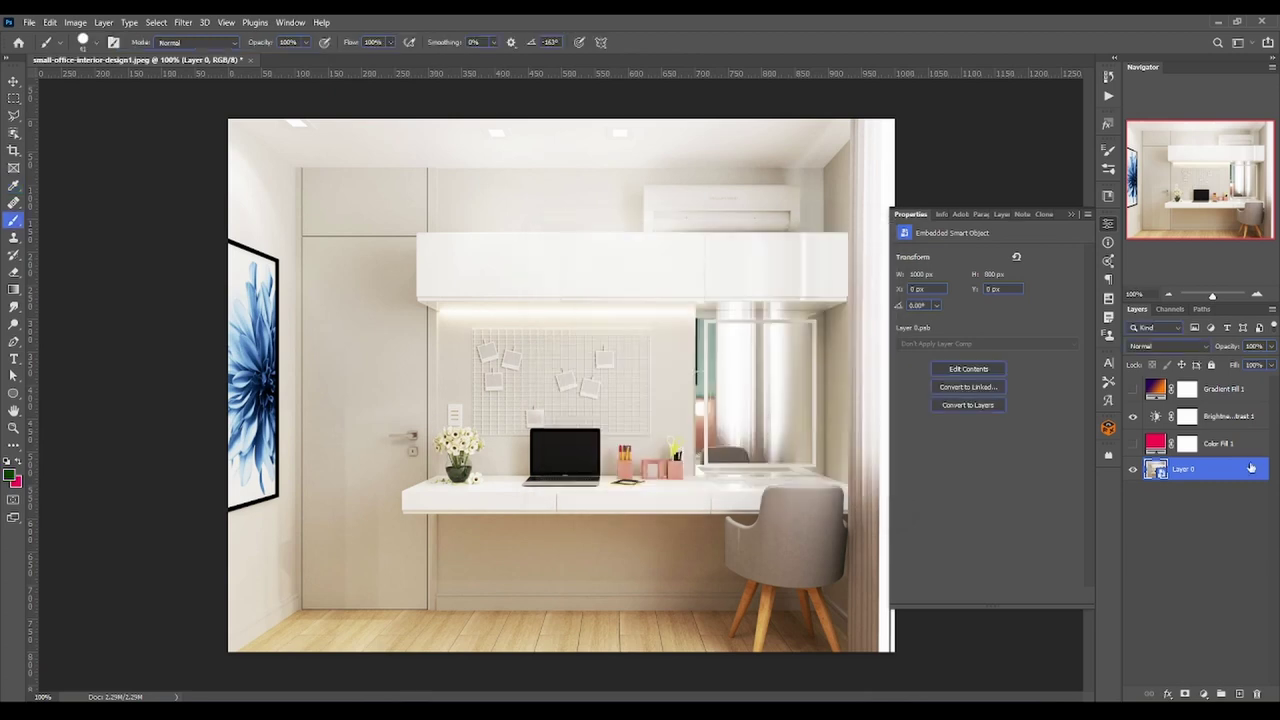
pyautogui.click(1239, 693)
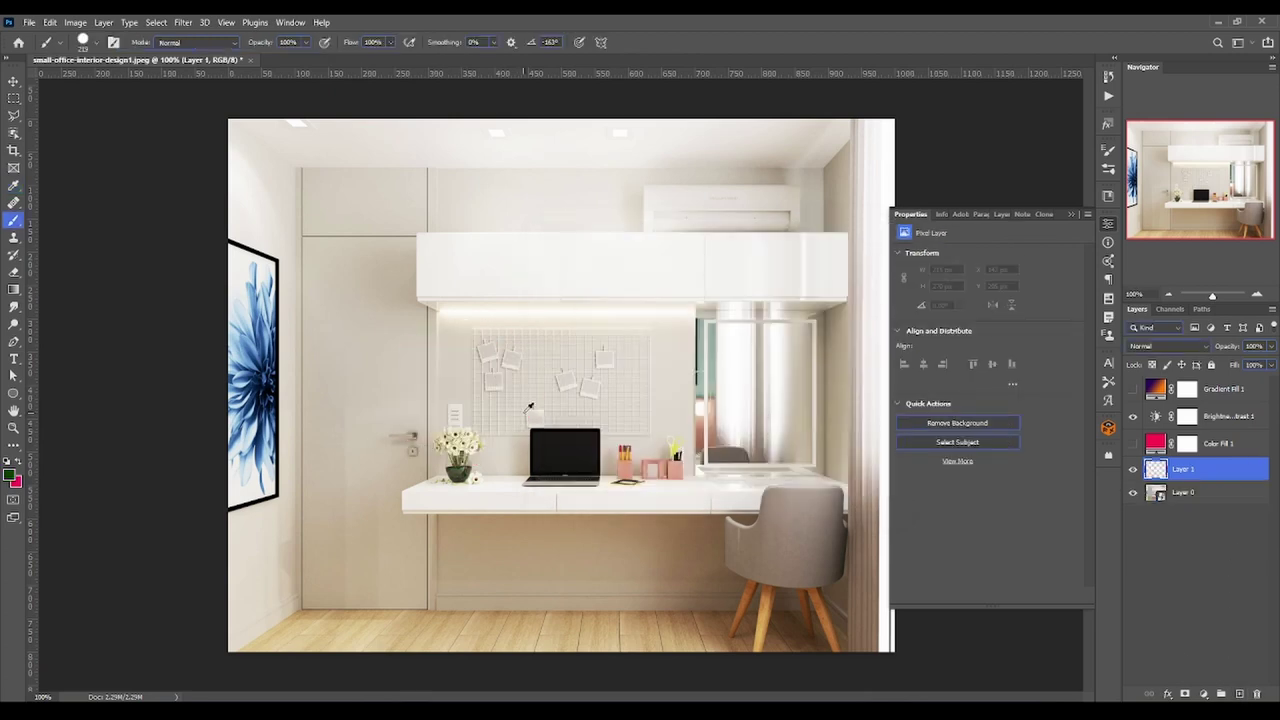
pyautogui.moveTo(412, 380)
pyautogui.mouseDown()
pyautogui.moveTo(404, 424)
pyautogui.moveTo(545, 478)
pyautogui.mouseUp()
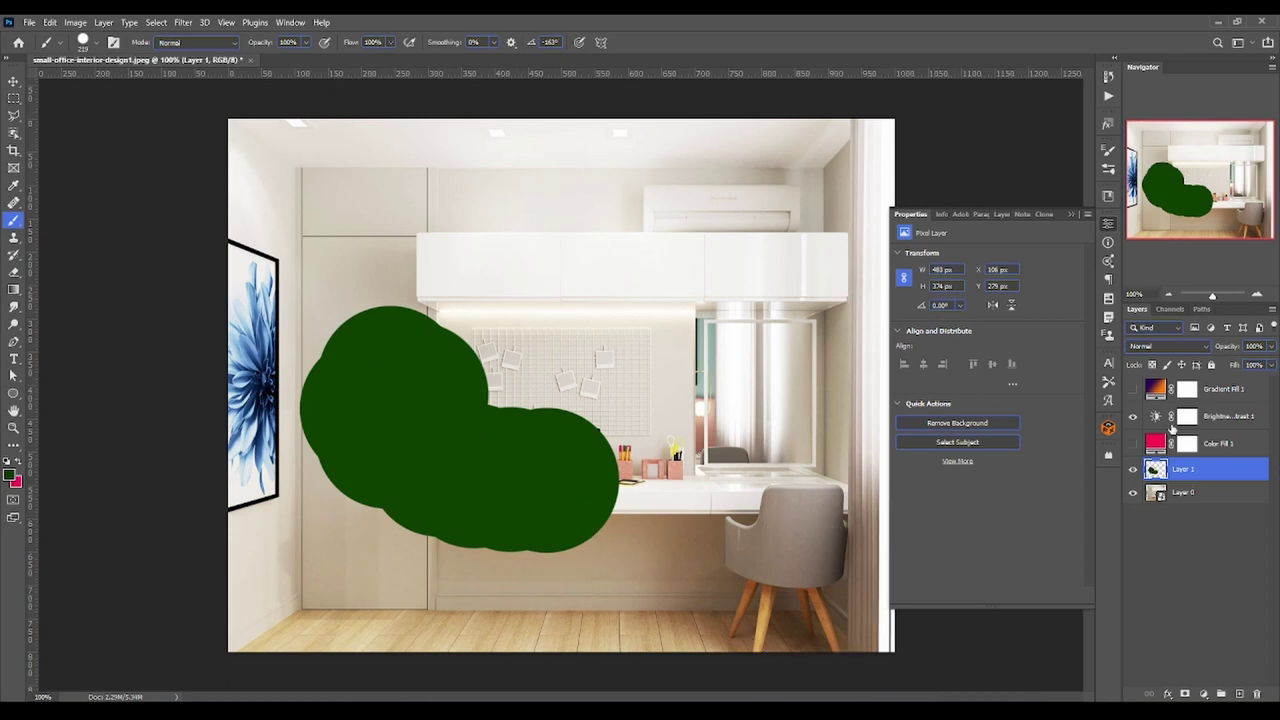
pyautogui.click(1133, 417)
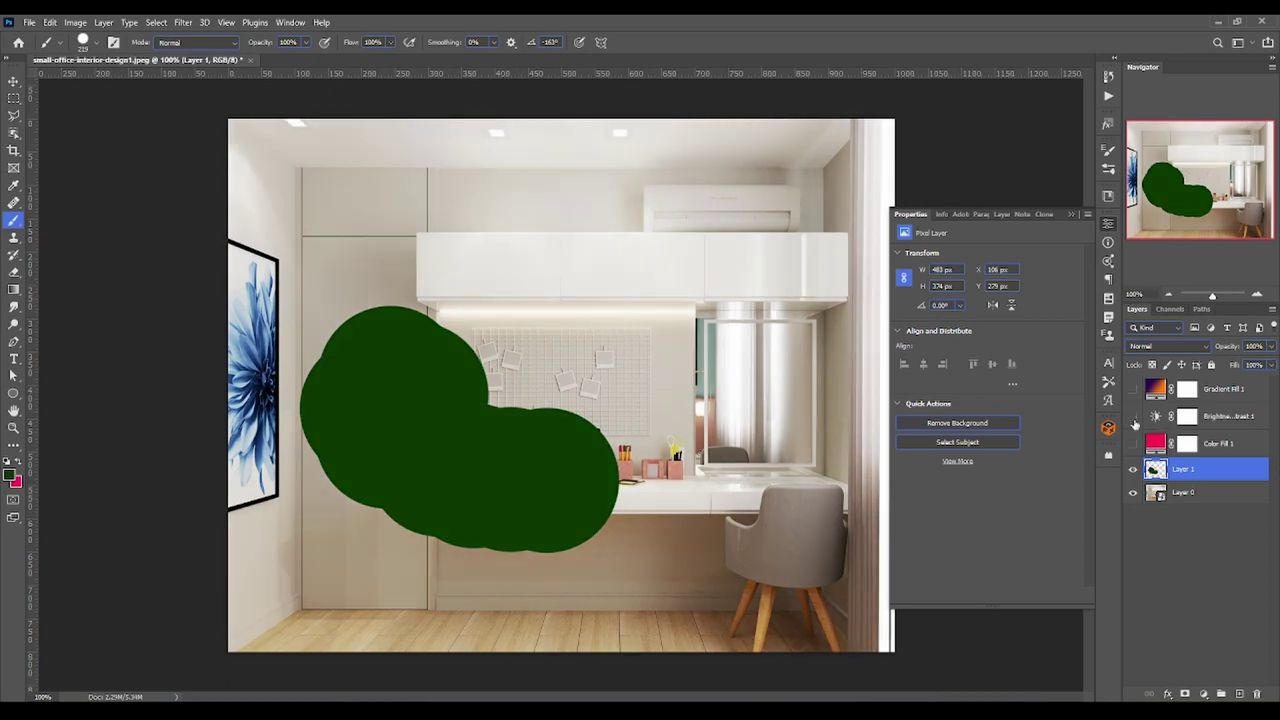
pyautogui.click(1133, 417)
# - Raise Brightness/Contrast 1 to brightness 150 and toggle it off and on to compare
pyautogui.click(1156, 418)
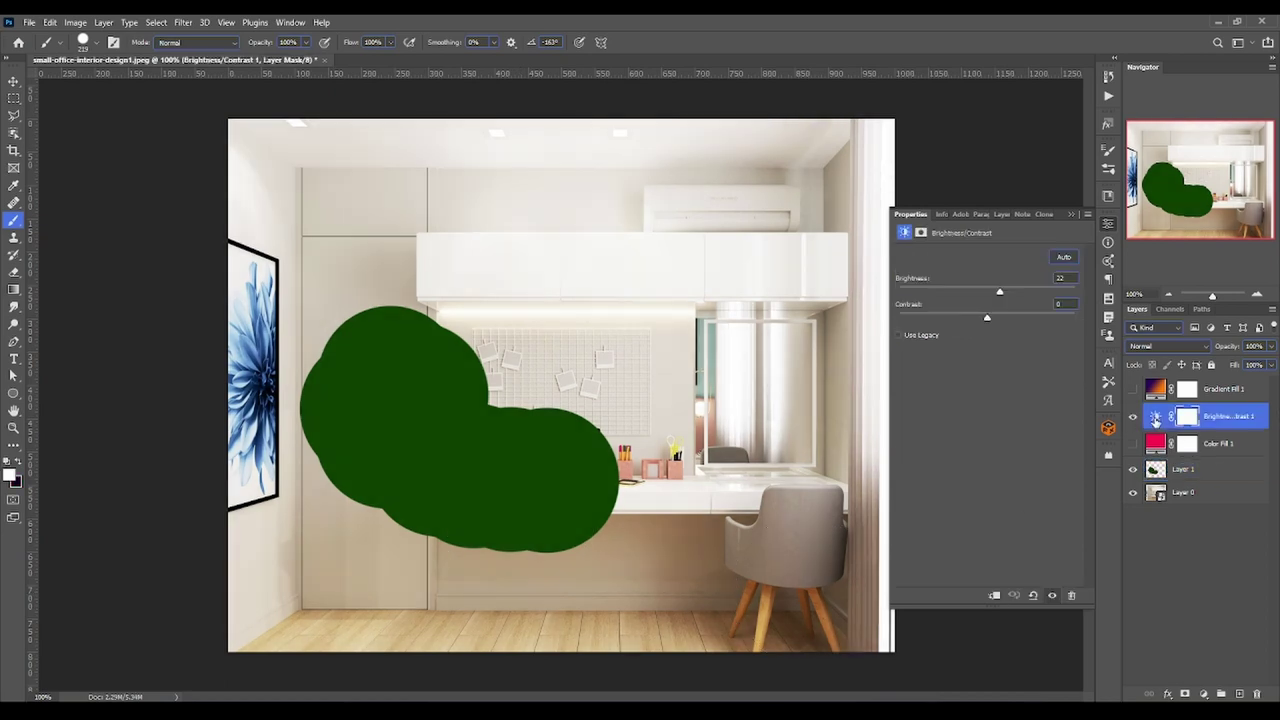
pyautogui.moveTo(999, 291); pyautogui.dragTo(1074, 291)
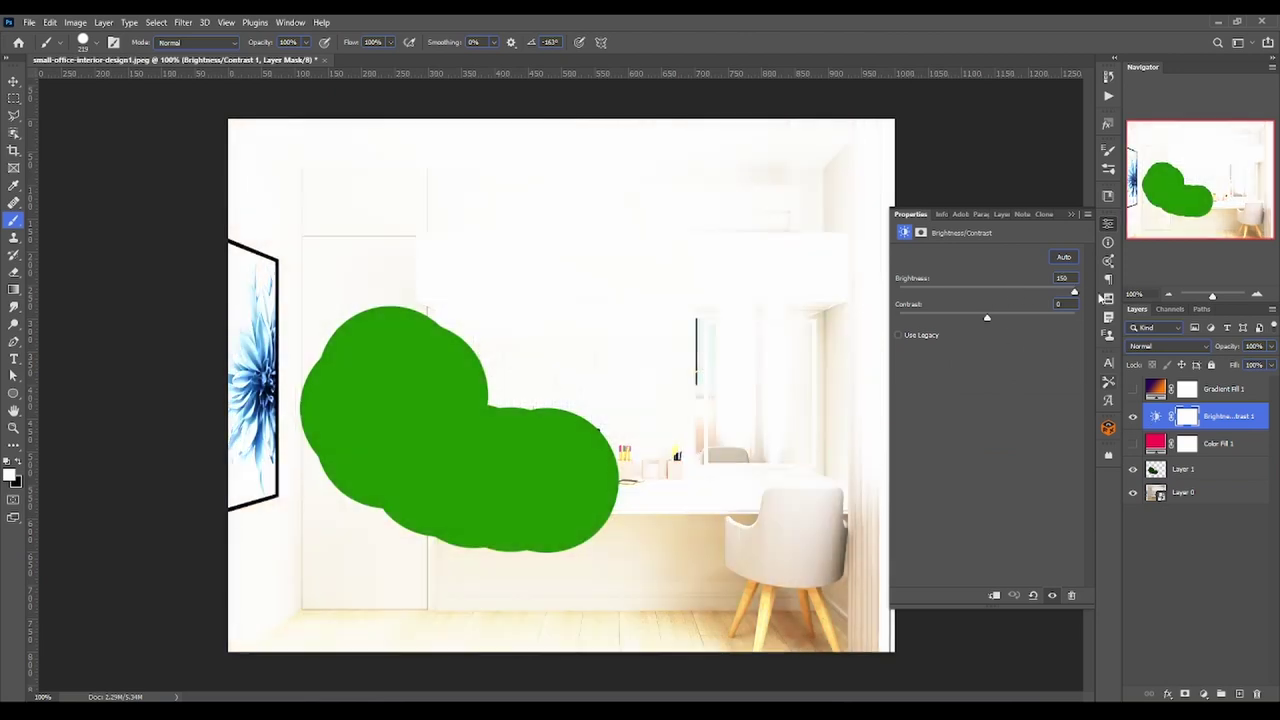
pyautogui.click(1071, 215)
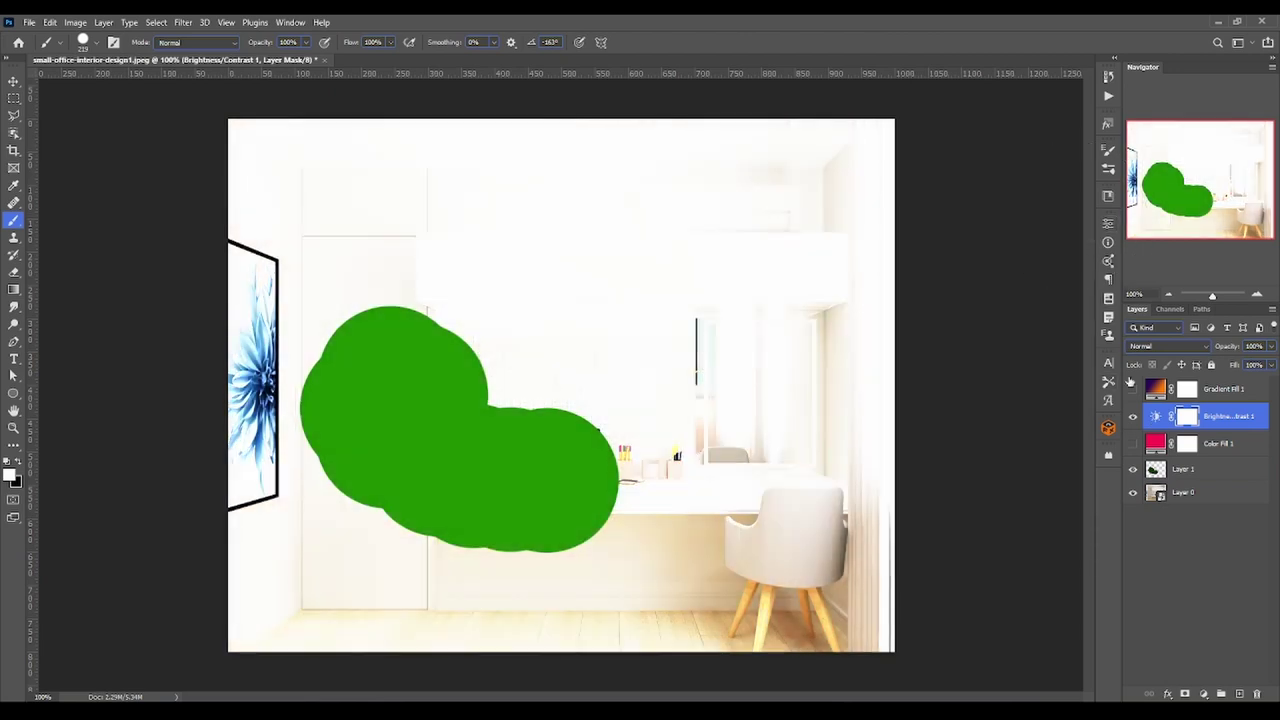
pyautogui.click(1132, 417)
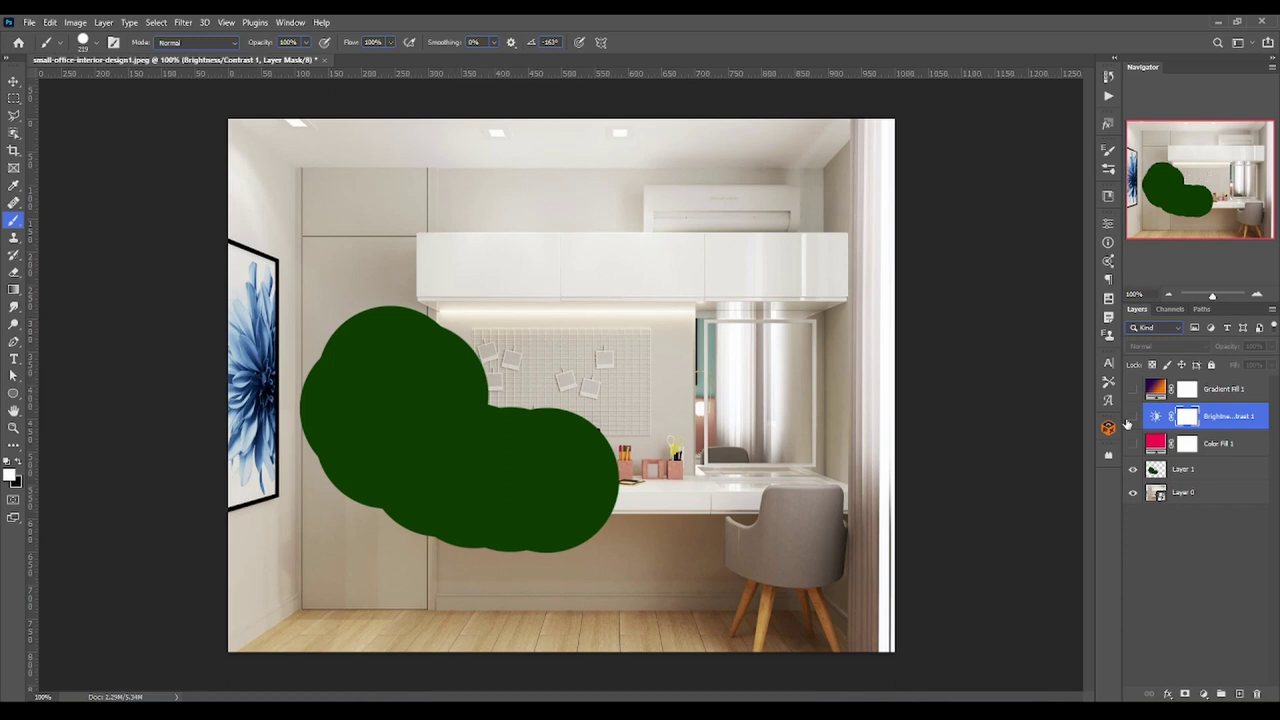
pyautogui.click(1132, 417)
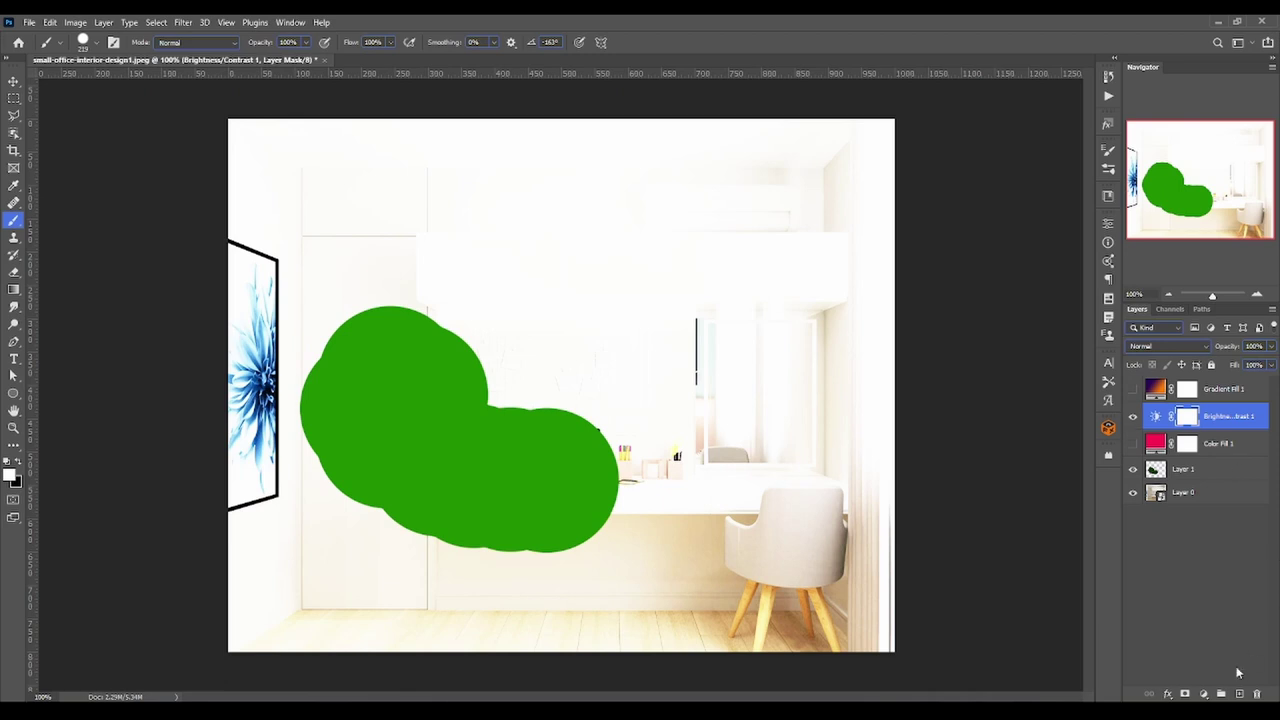
pyautogui.click(1203, 693)
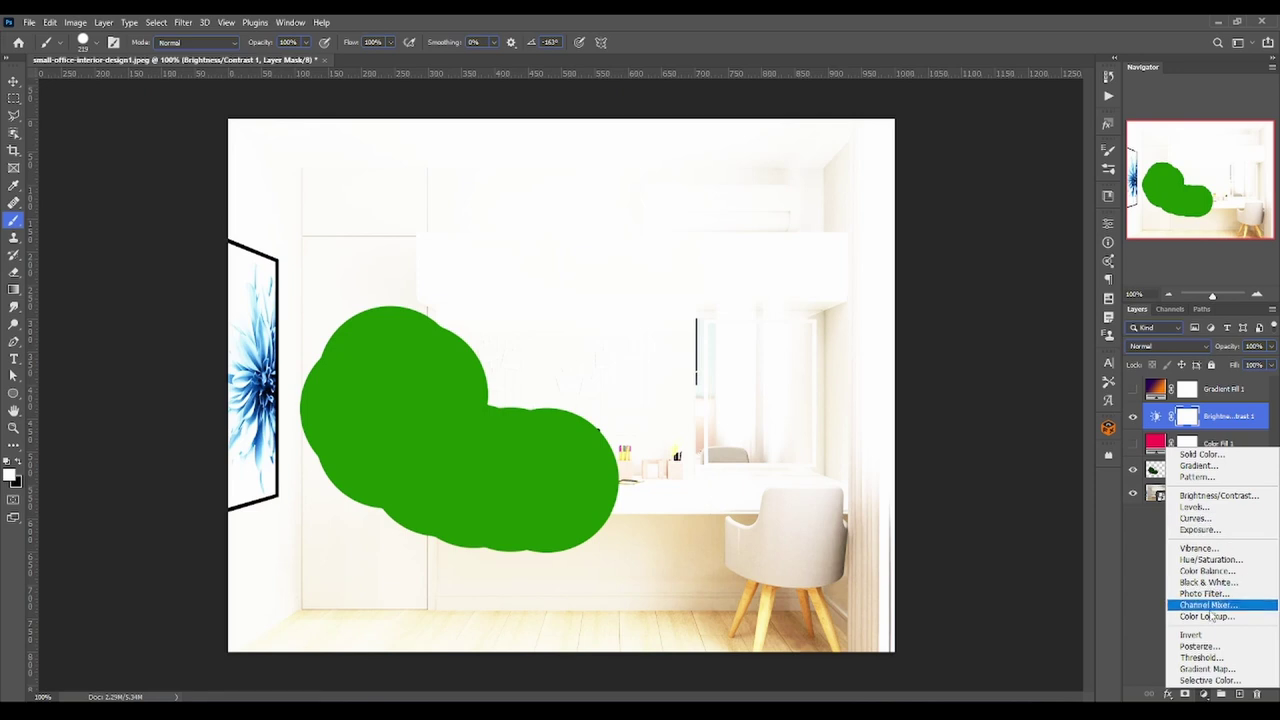
pyautogui.click(1137, 603)
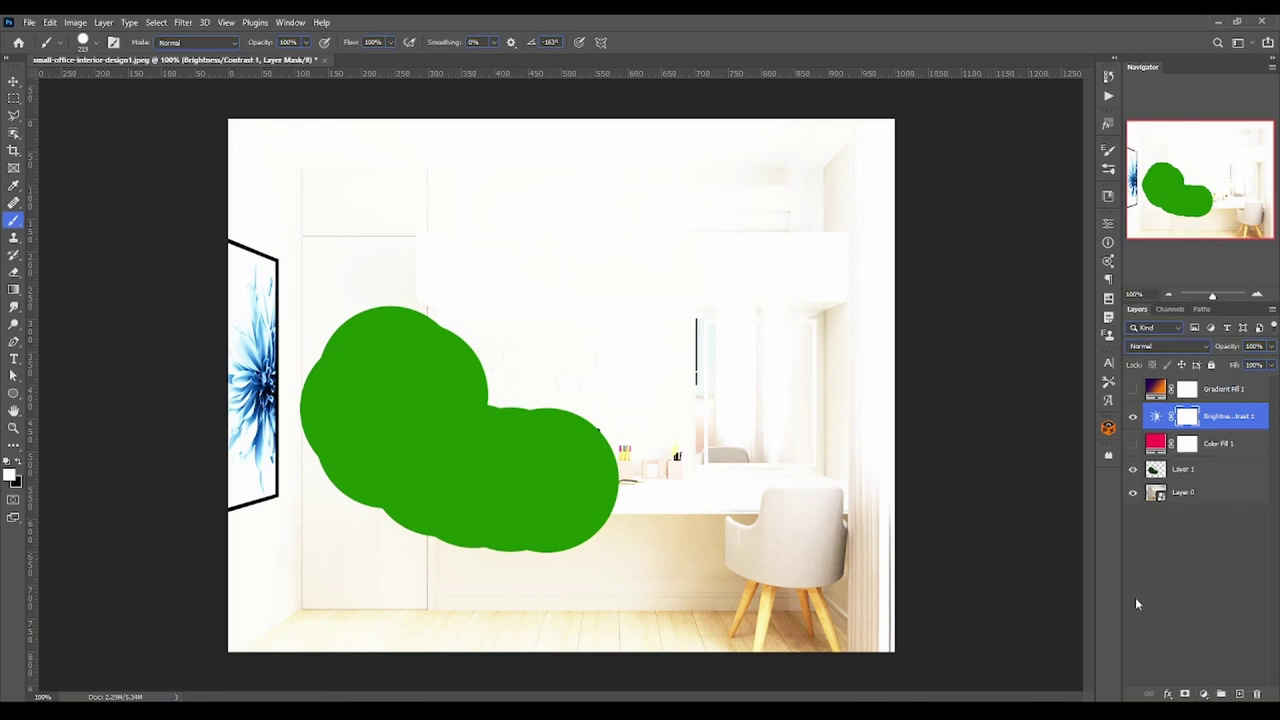